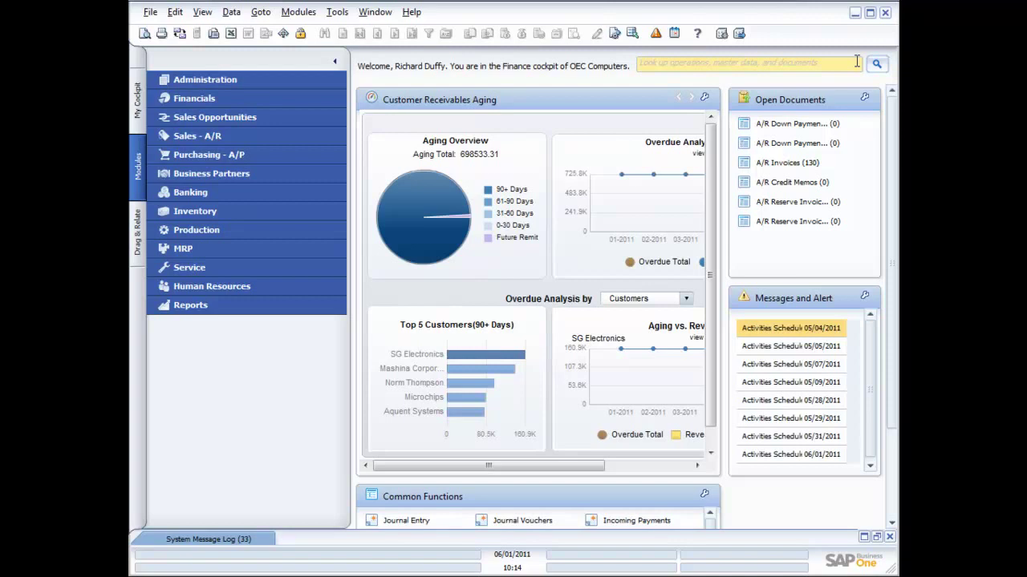
{"action": "key", "text": "alt+Tab"}
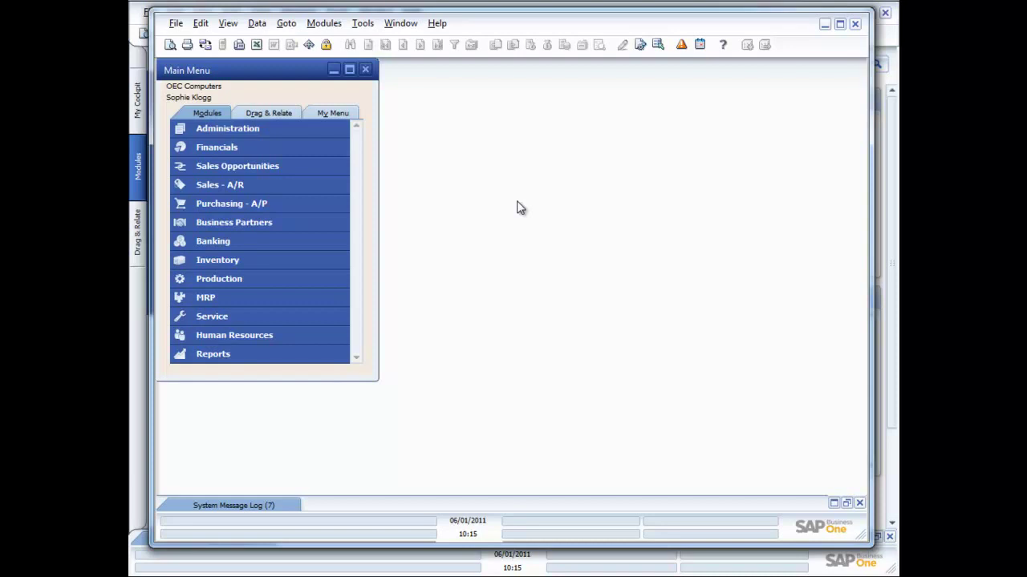
Start a new sales order for Earthshaker Corporation (C40000) with delivery date 06/01/2011.
{"action": "left_click", "coordinate": [236, 182]}
{"action": "left_click", "coordinate": [234, 169]}
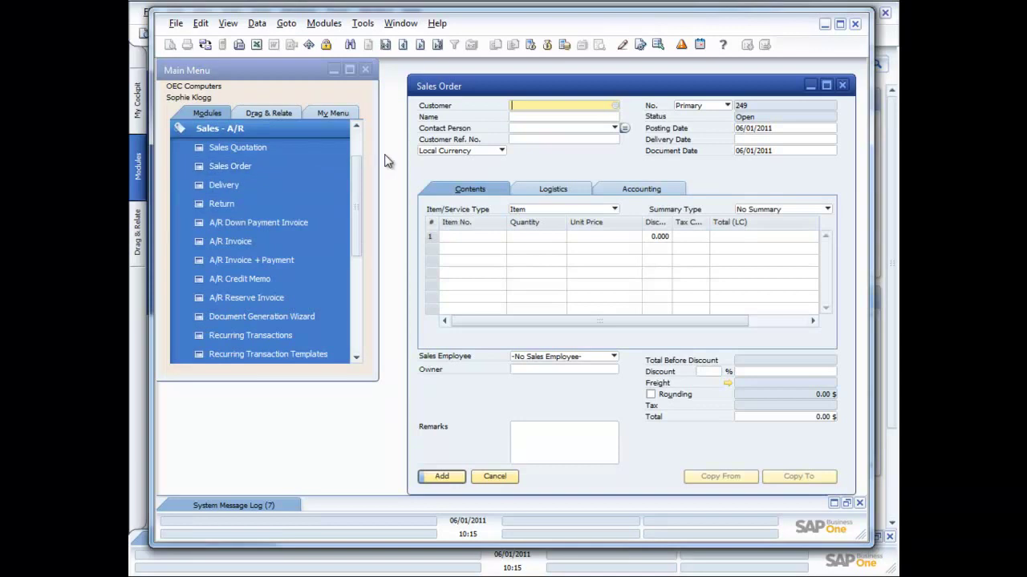
{"action": "key", "text": "Tab"}
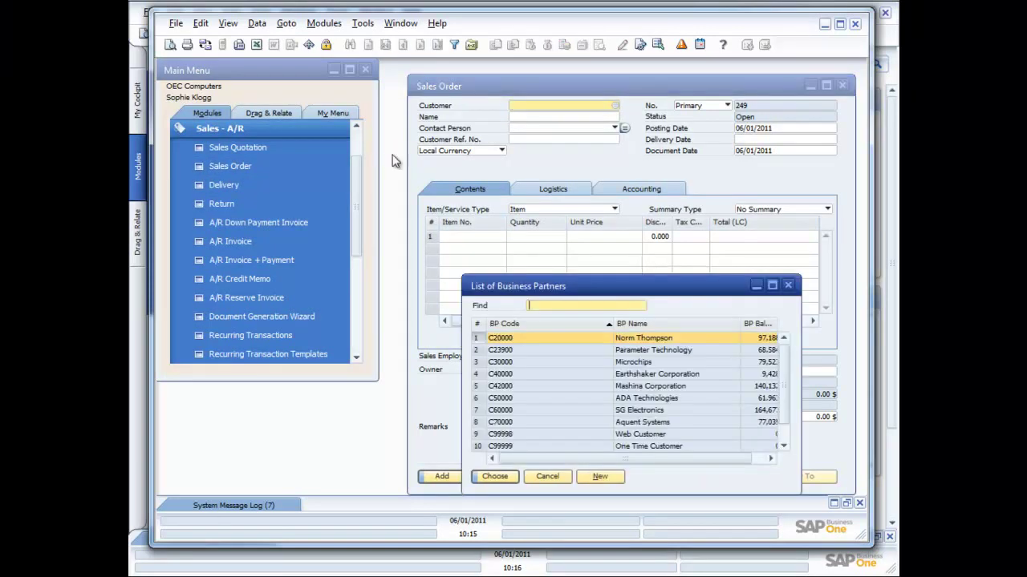
{"action": "double_click", "coordinate": [644, 376]}
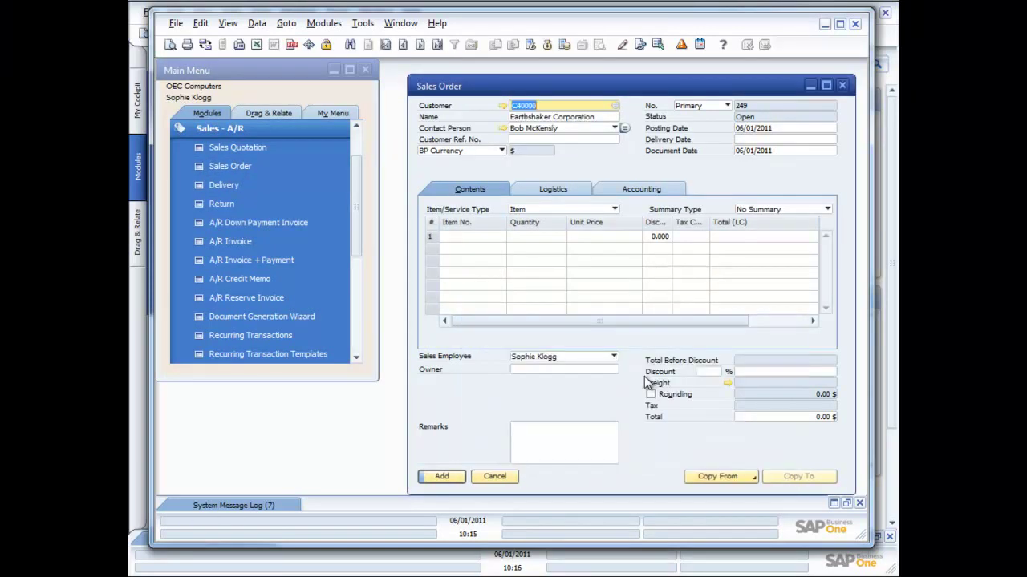
{"action": "left_click", "coordinate": [760, 139]}
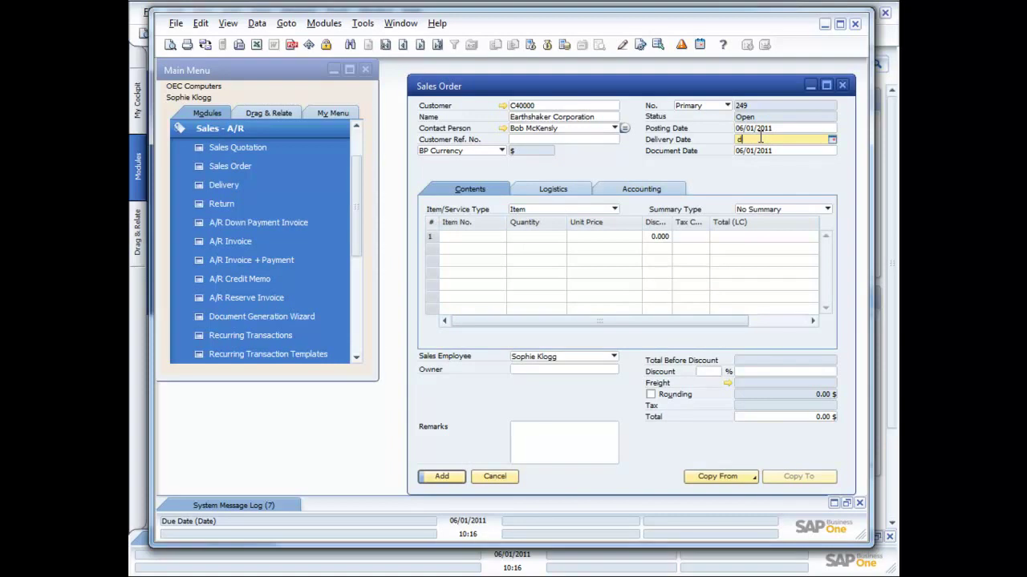
{"action": "type", "text": "1"}
{"action": "key", "text": "Tab"}
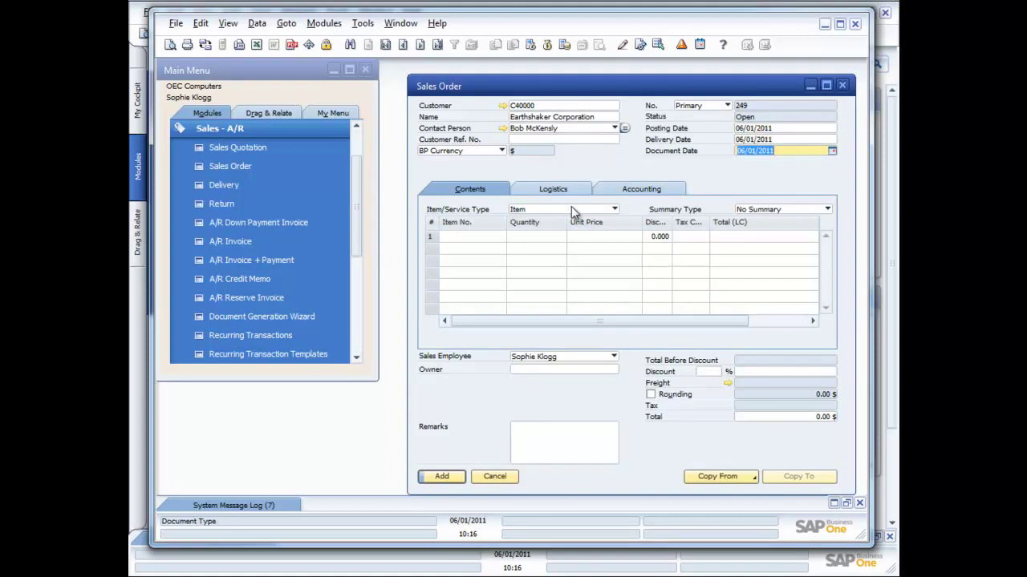
Add item A00001 on the first line with quantity 5, totalling 2,725.00 $.
{"action": "left_click", "coordinate": [479, 238]}
{"action": "key", "text": "Tab"}
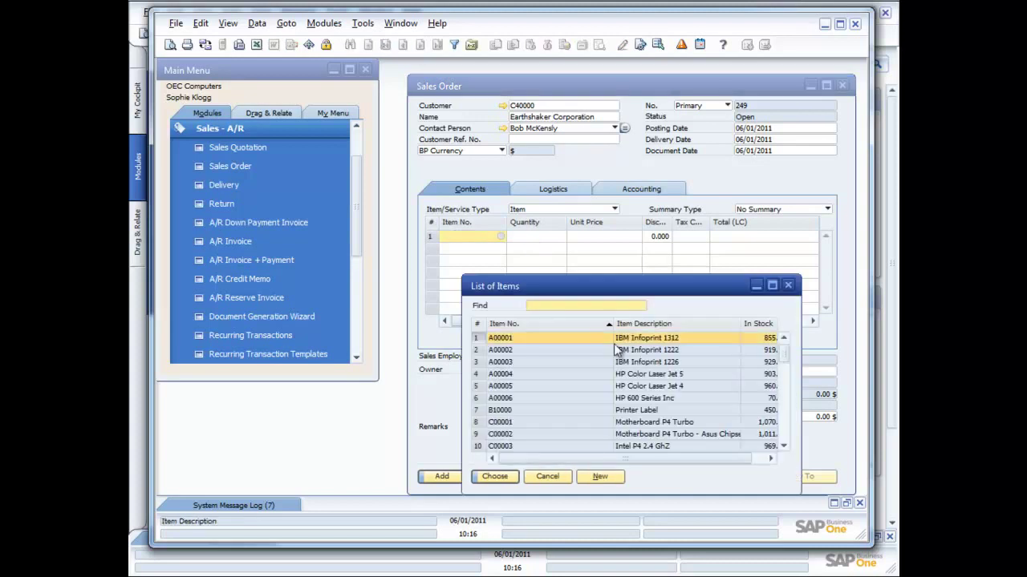
{"action": "double_click", "coordinate": [628, 345]}
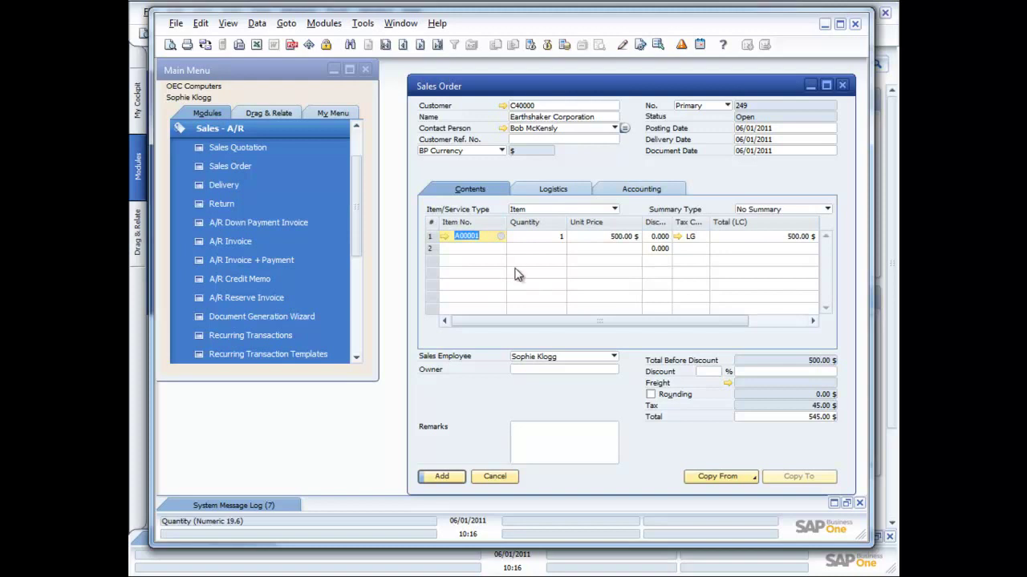
{"action": "left_click", "coordinate": [557, 238]}
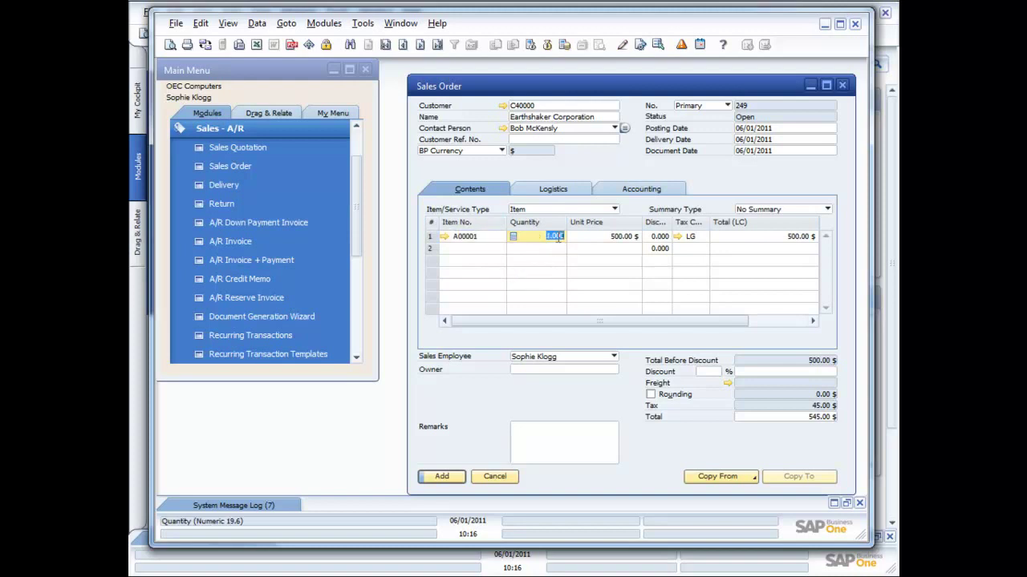
{"action": "key", "text": "BackSpace"}
{"action": "key", "text": "Tab"}
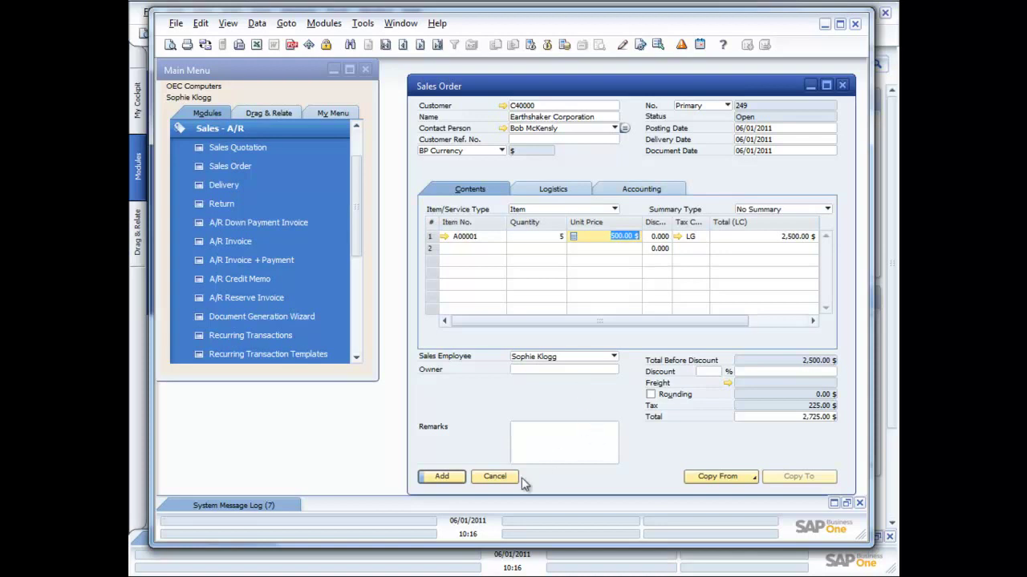
Submit the order for Order Approval with remark 'Please approve this order', saving a draft.
{"action": "left_click", "coordinate": [441, 478]}
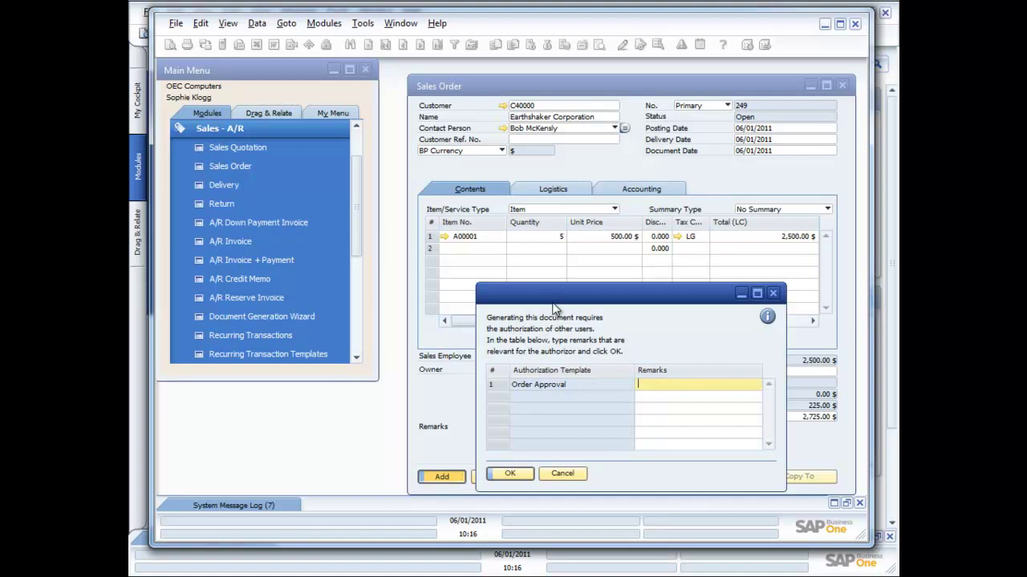
{"action": "left_click_drag", "start_coordinate": [553, 300], "coordinate": [512, 241]}
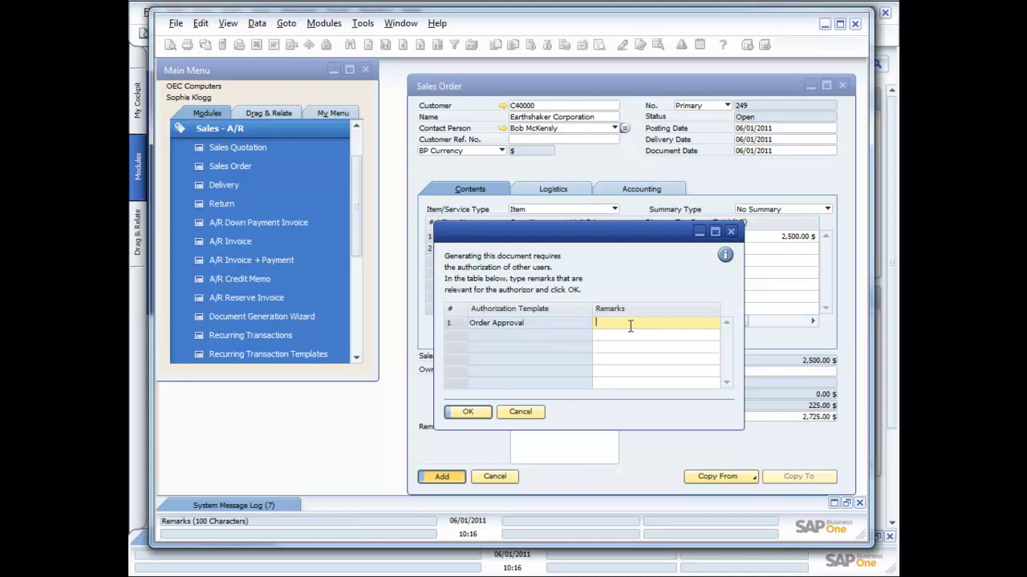
{"action": "type", "text": "Please approve this order"}
{"action": "left_click", "coordinate": [470, 412]}
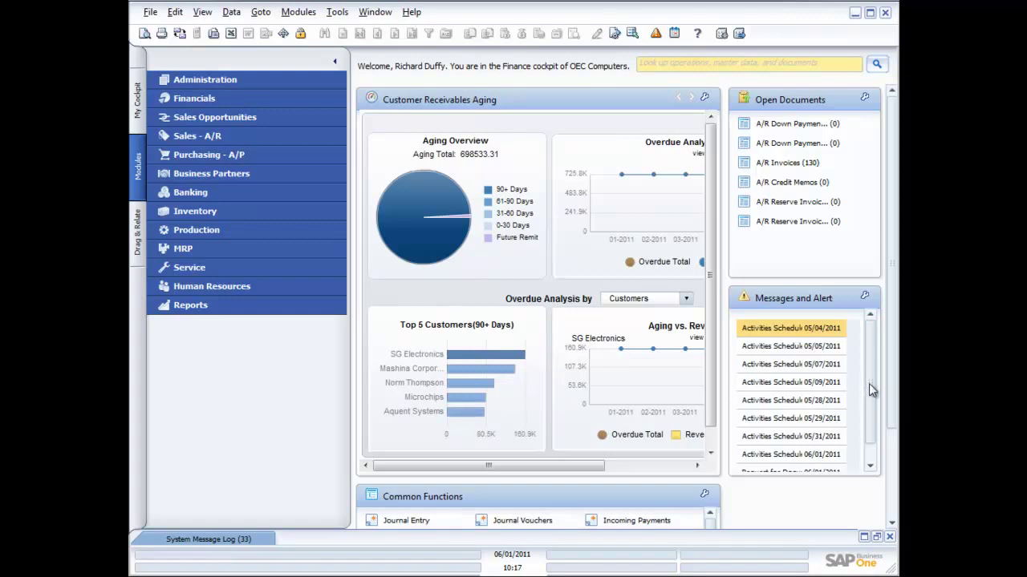
Open the Request for Document Approval alert for sales order draft 249 from Messages and Alerts.
{"action": "left_click_drag", "start_coordinate": [869, 383], "coordinate": [874, 419]}
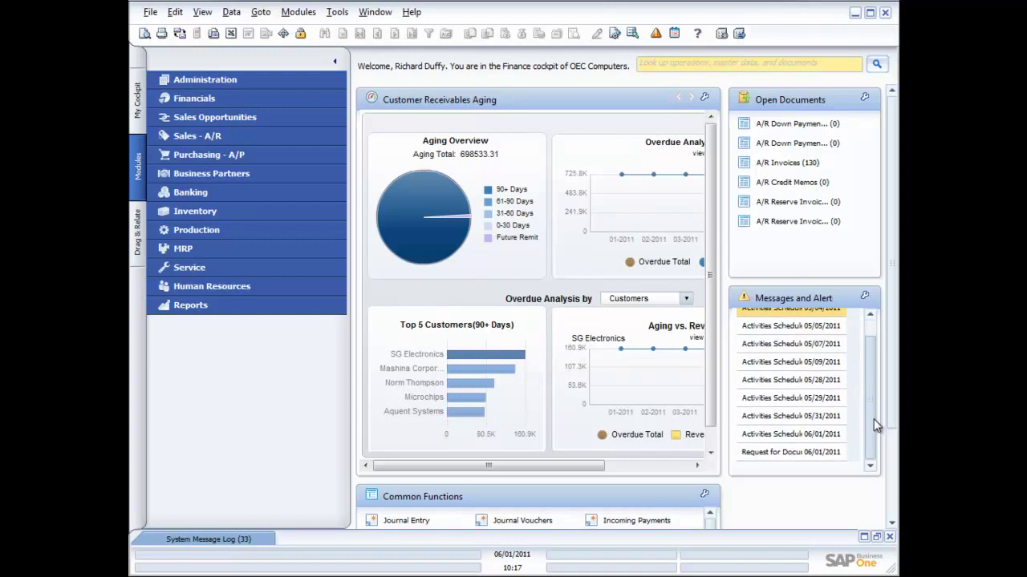
{"action": "left_click", "coordinate": [780, 454]}
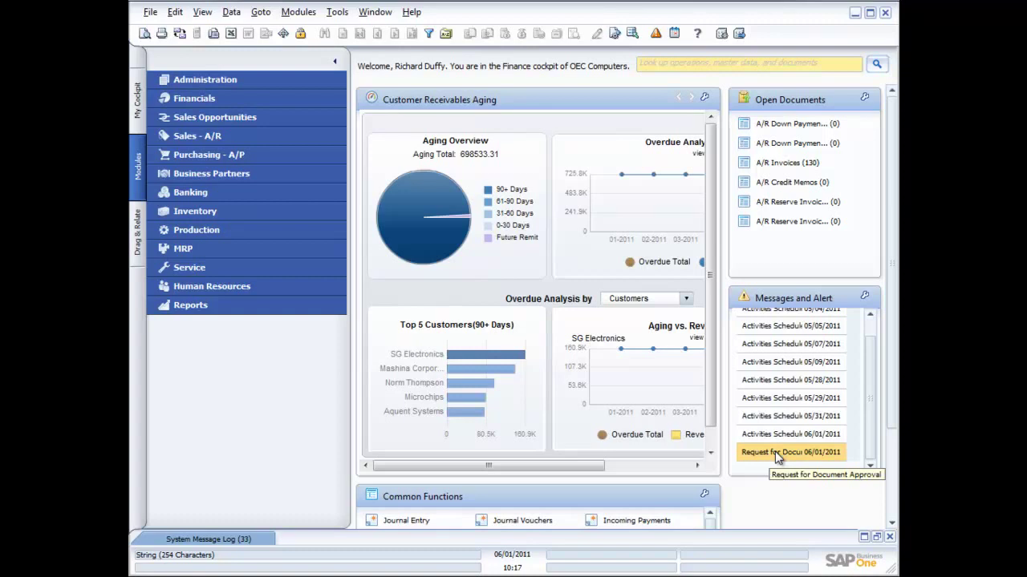
{"action": "double_click", "coordinate": [775, 452]}
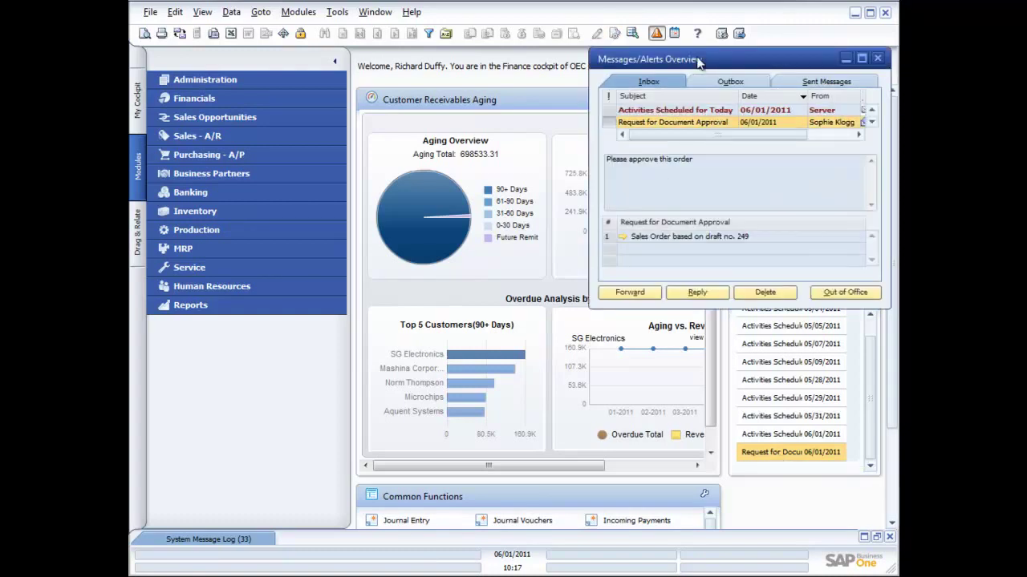
{"action": "left_click_drag", "start_coordinate": [698, 61], "coordinate": [461, 95]}
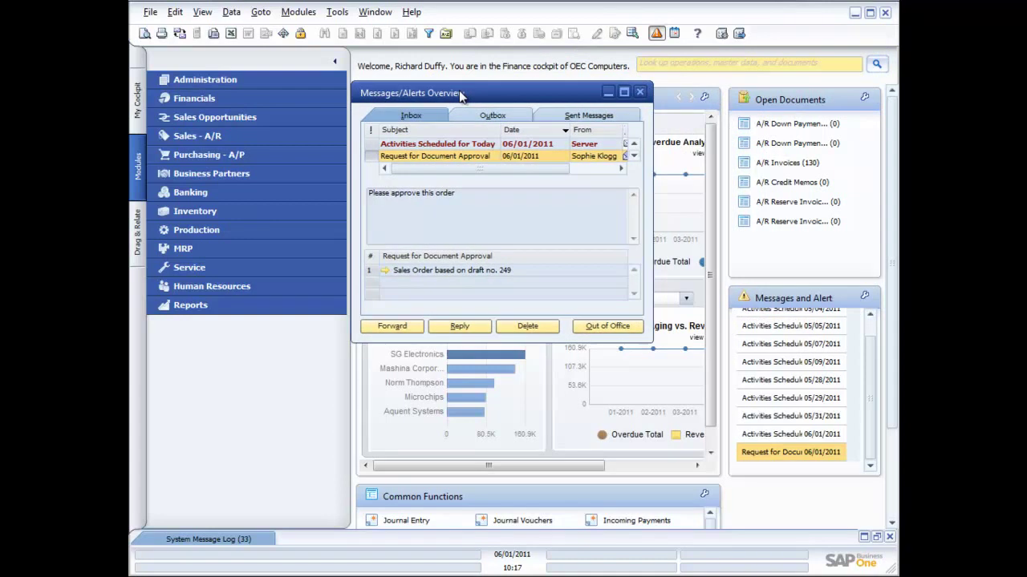
Review the Request for Approval, leave the decision as Pending, and open draft 249.
{"action": "left_click", "coordinate": [385, 271]}
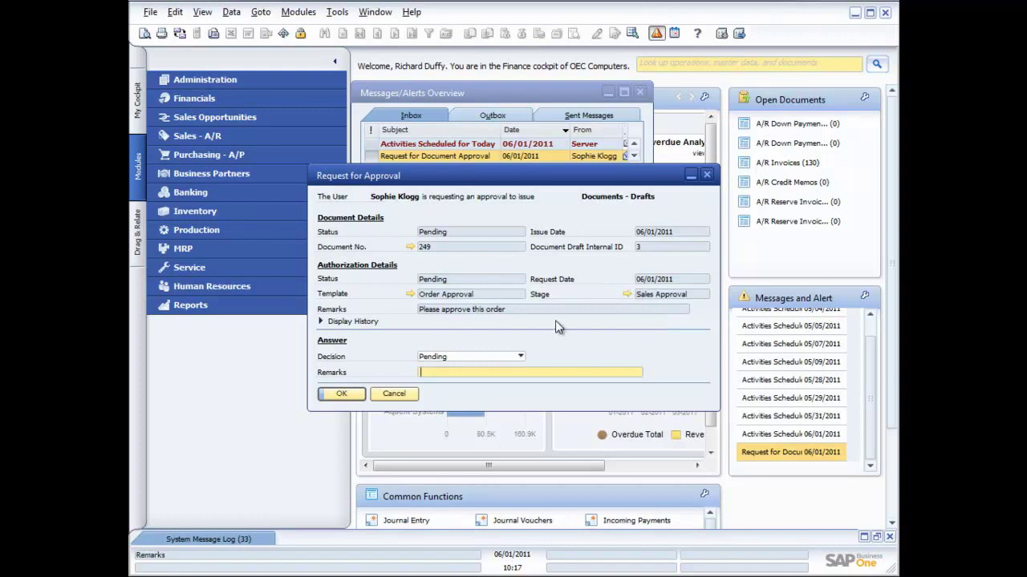
{"action": "left_click", "coordinate": [519, 359]}
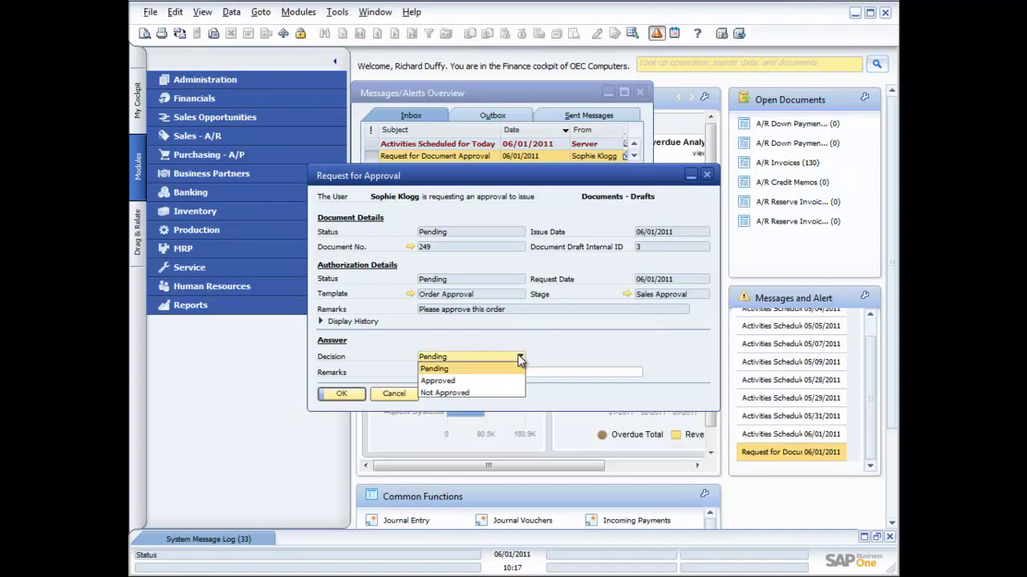
{"action": "left_click", "coordinate": [567, 357]}
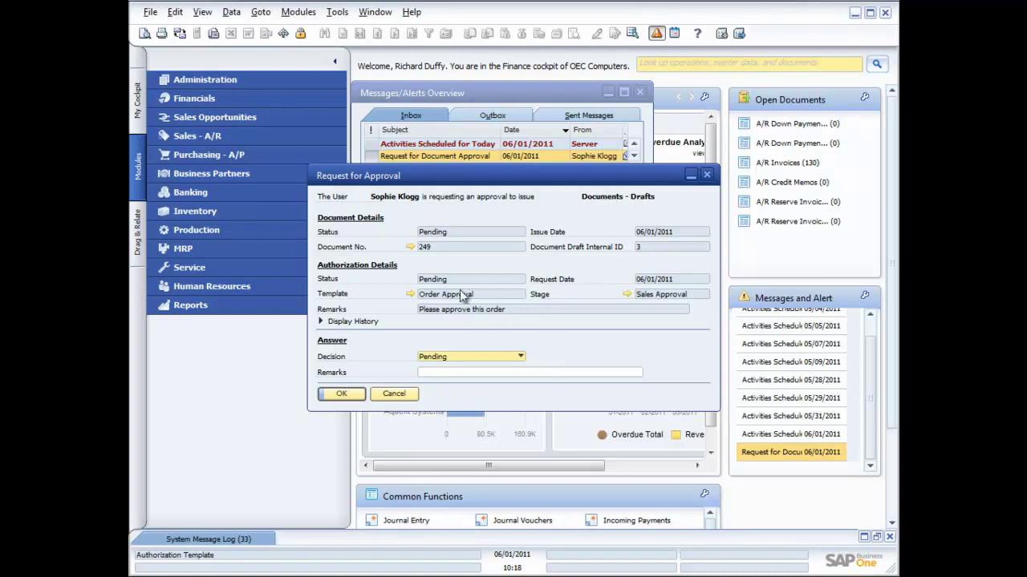
{"action": "left_click", "coordinate": [409, 246]}
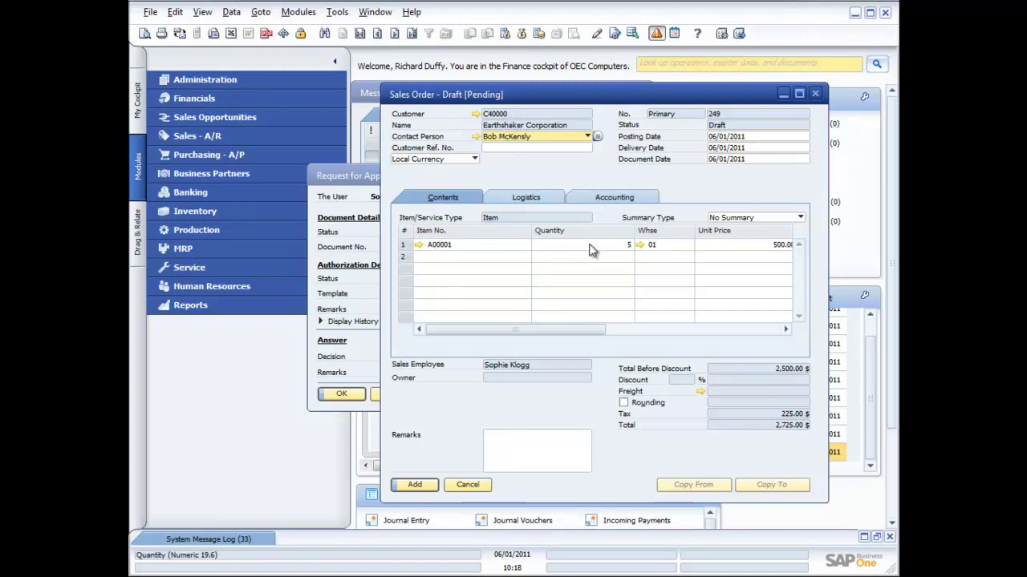
View draft 249's gross profit of 992.84 $, then close the Sales Order - Draft window.
{"action": "left_click", "coordinate": [616, 330]}
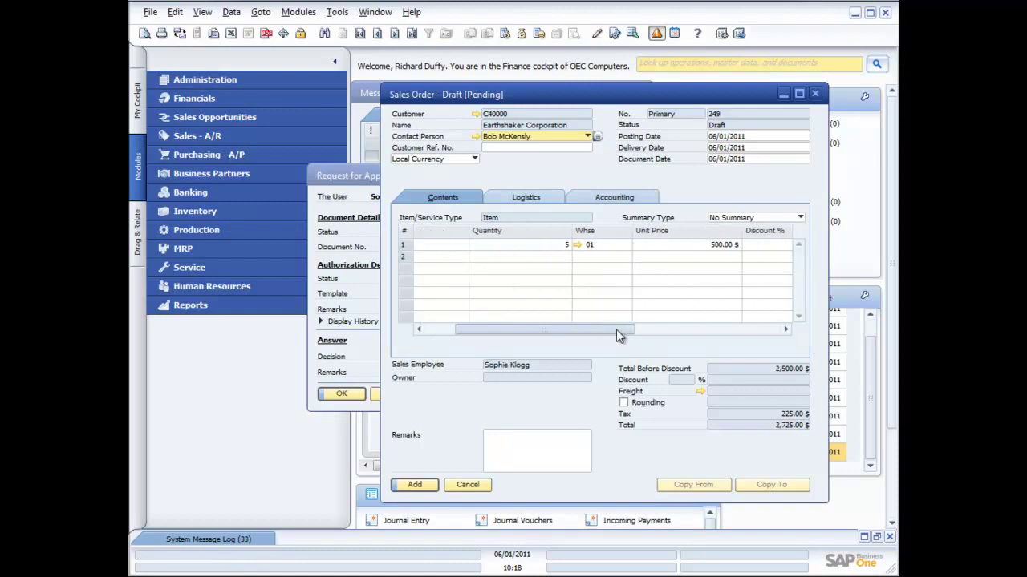
{"action": "right_click", "coordinate": [649, 250]}
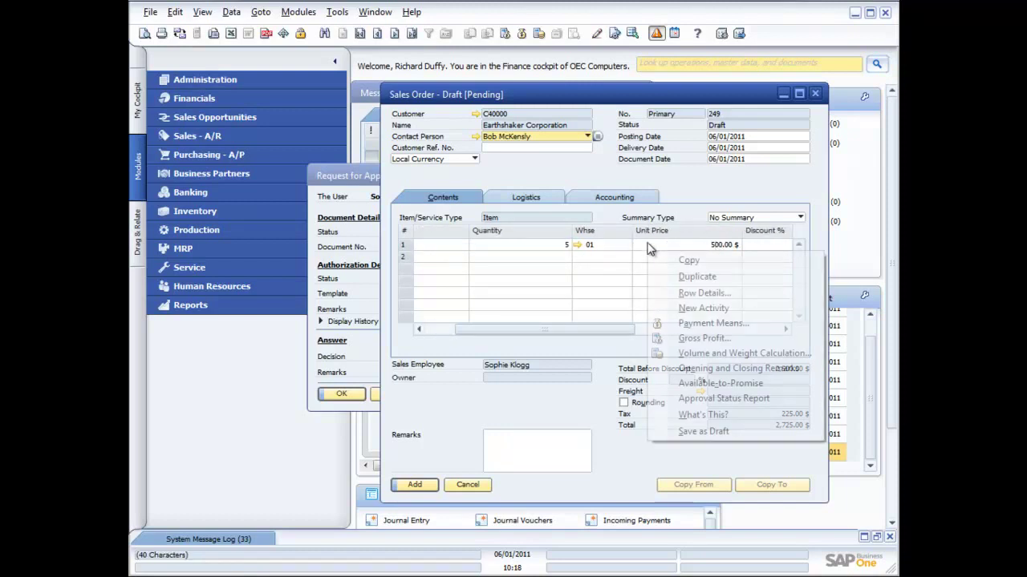
{"action": "left_click", "coordinate": [689, 341]}
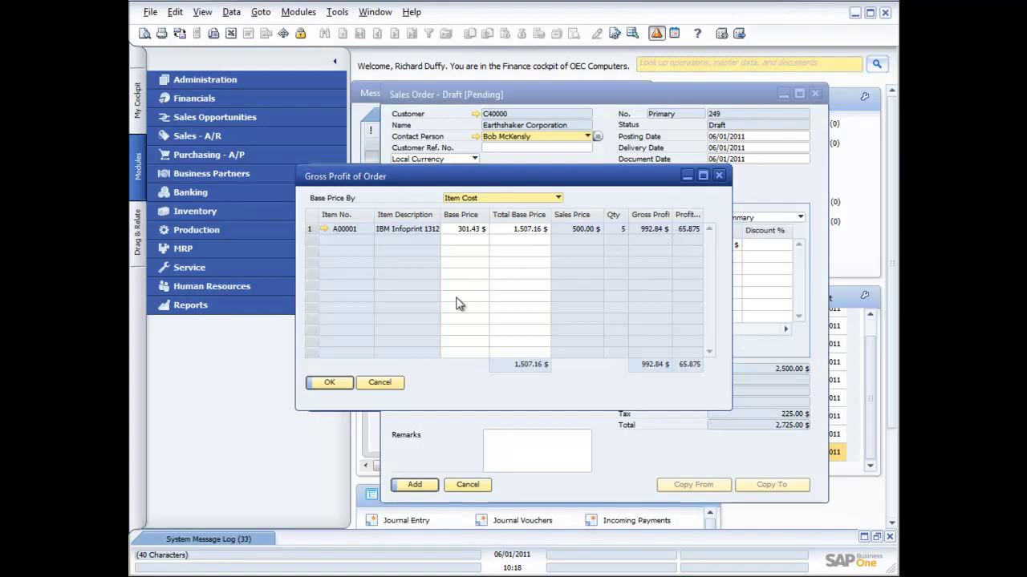
{"action": "left_click", "coordinate": [338, 382]}
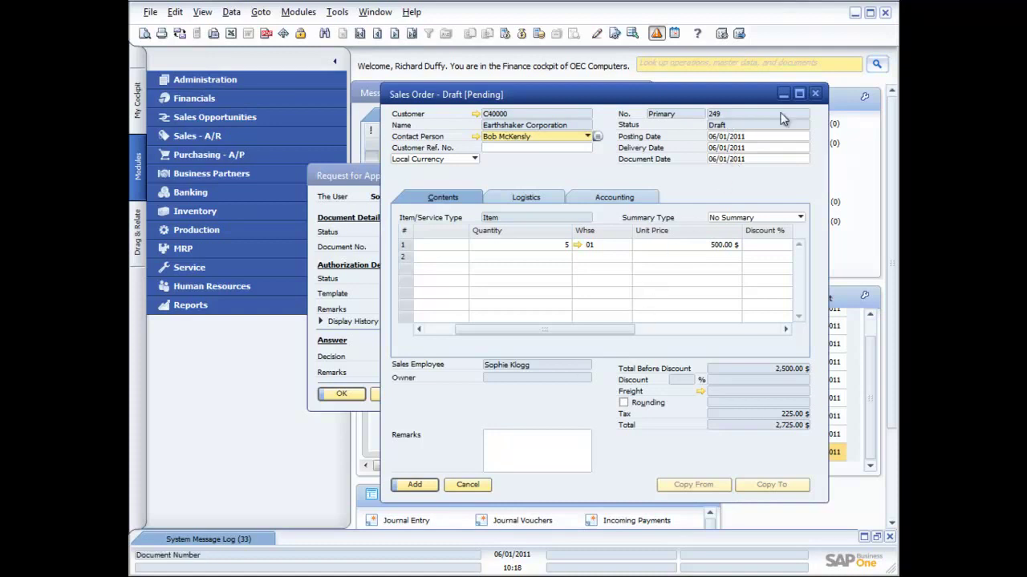
{"action": "left_click", "coordinate": [814, 94]}
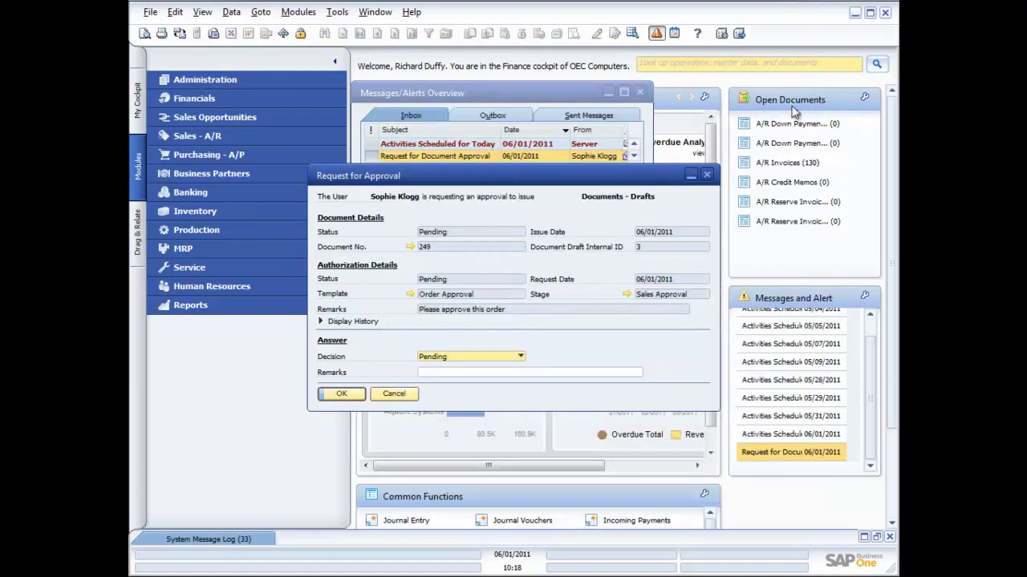
Reopen draft 249 and review Earthshaker Corporation's master data, owing 9,428.51, before closing it.
{"action": "left_click", "coordinate": [410, 247]}
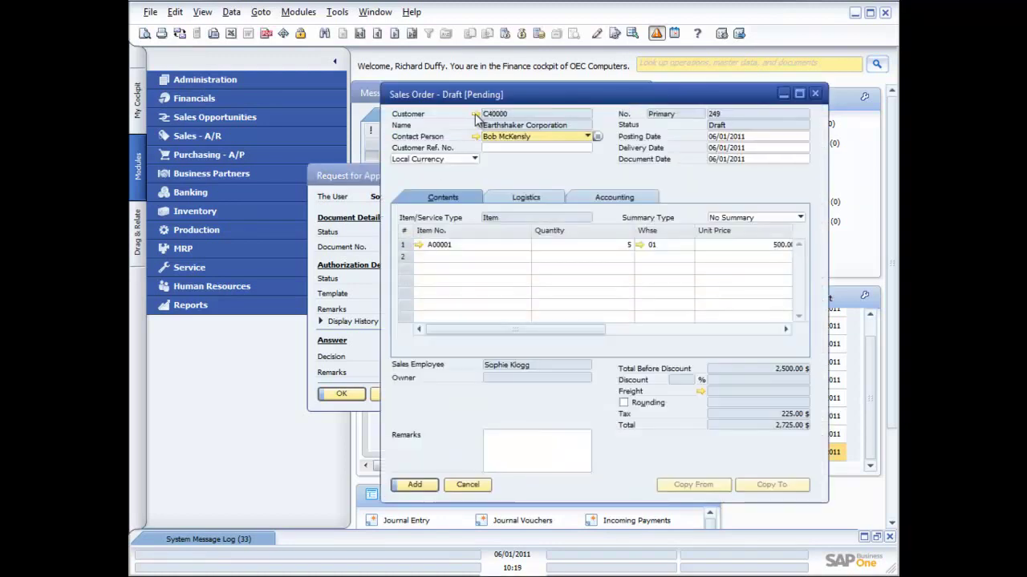
{"action": "left_click", "coordinate": [476, 115]}
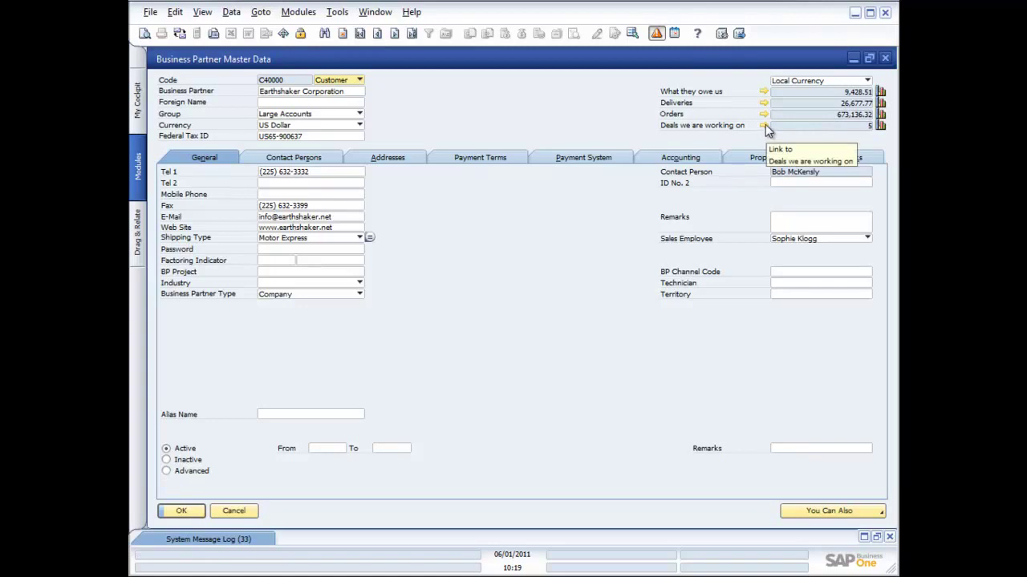
{"action": "left_click", "coordinate": [885, 59]}
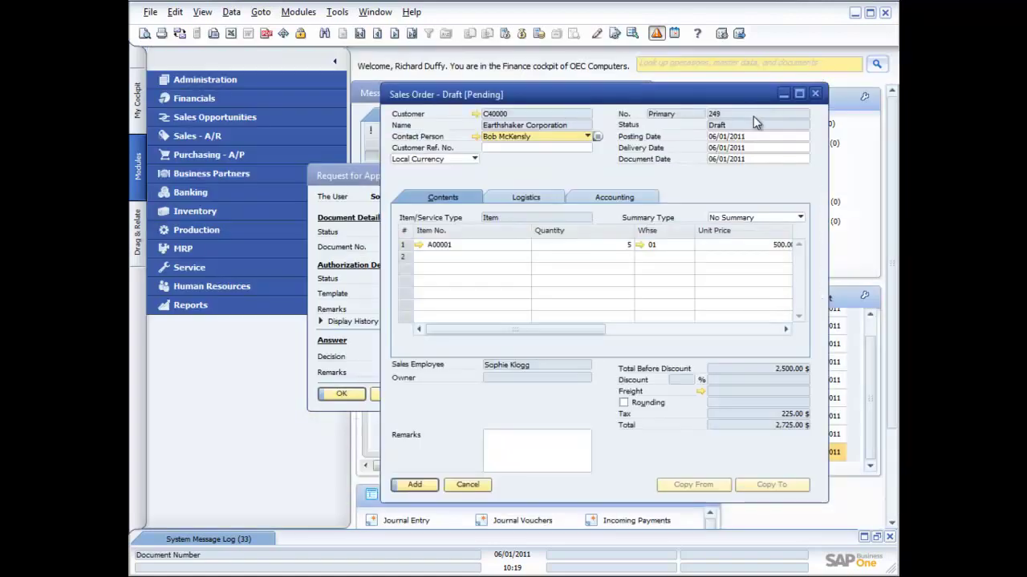
Set the Request for Approval decision for draft 249 to Approved and update it.
{"action": "left_click", "coordinate": [814, 93]}
{"action": "left_click", "coordinate": [518, 356]}
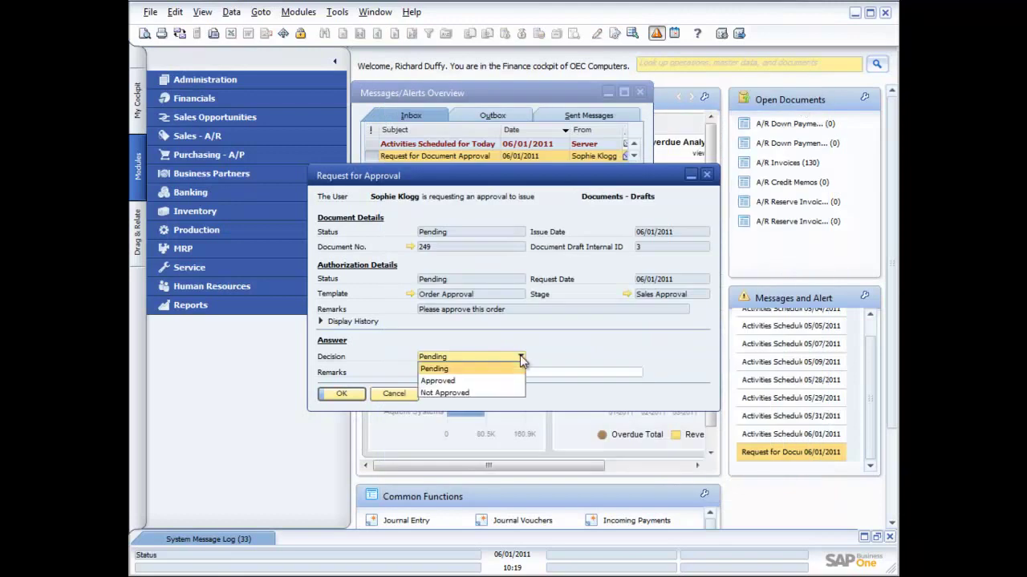
{"action": "left_click", "coordinate": [439, 381]}
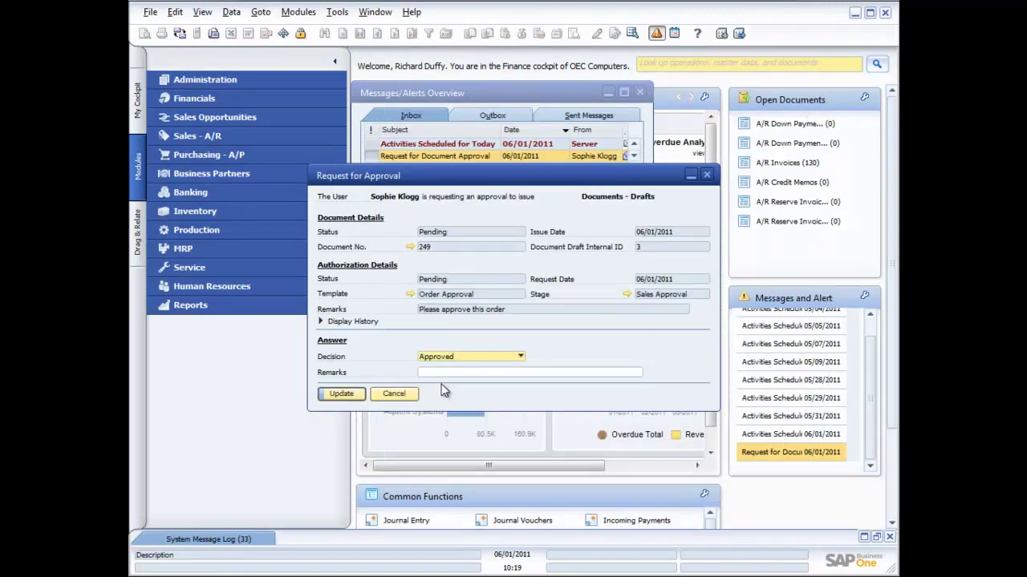
{"action": "left_click", "coordinate": [341, 394]}
{"action": "left_click", "coordinate": [344, 395]}
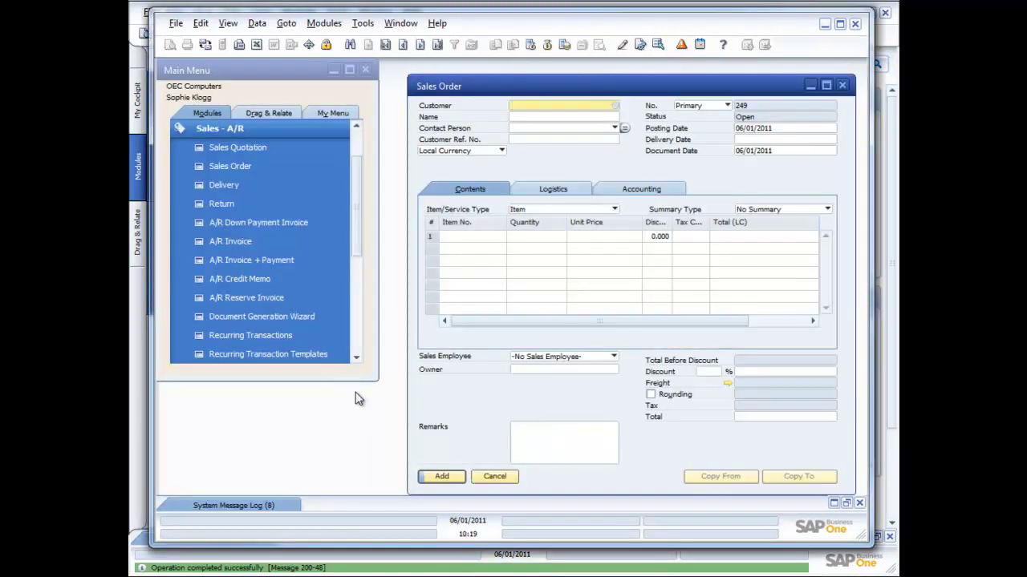
Open approved draft 249 (2,725.00 $) from the Document generation approved message.
{"action": "left_click", "coordinate": [842, 85]}
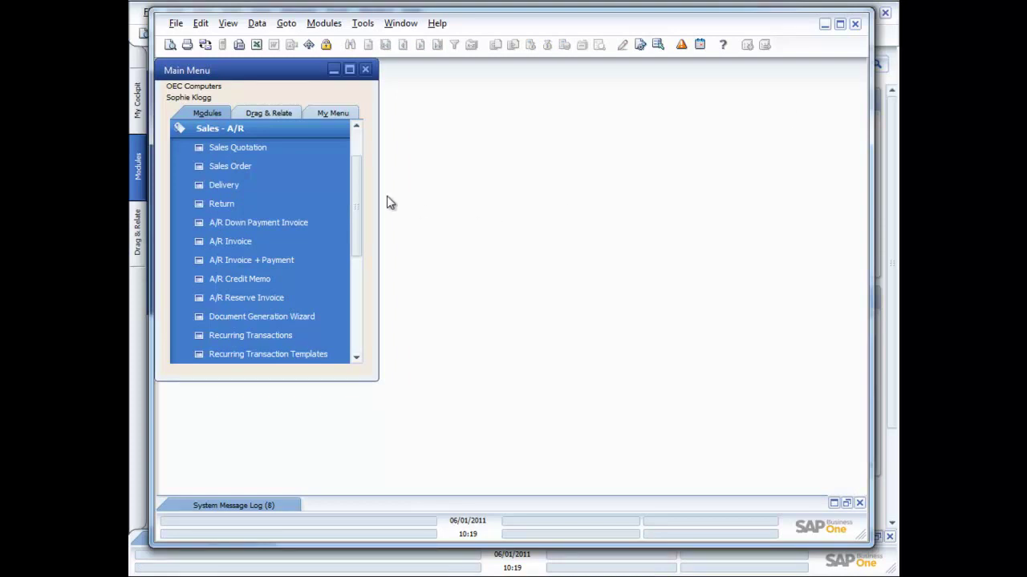
{"action": "left_click", "coordinate": [282, 131]}
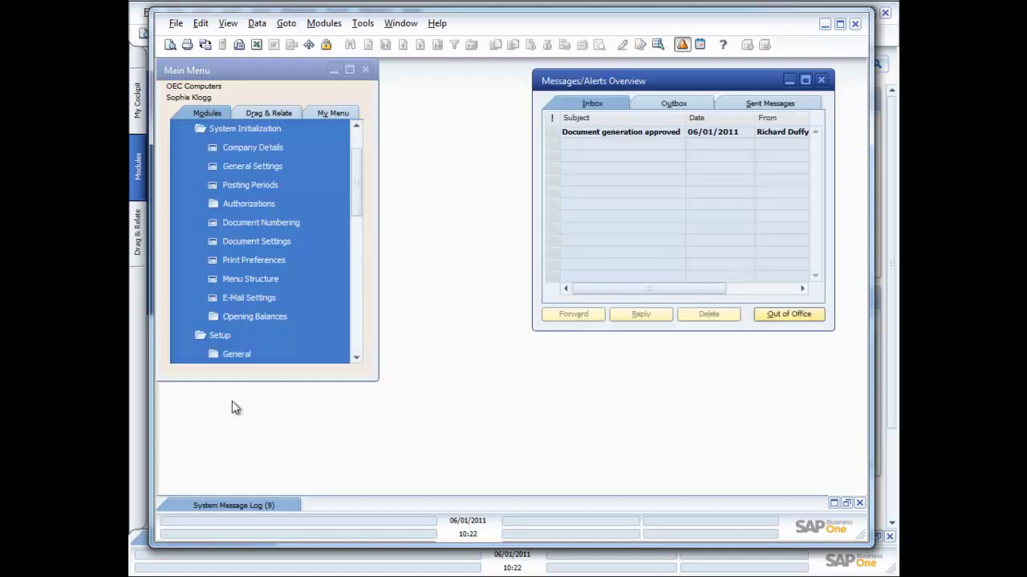
{"action": "left_click", "coordinate": [637, 137]}
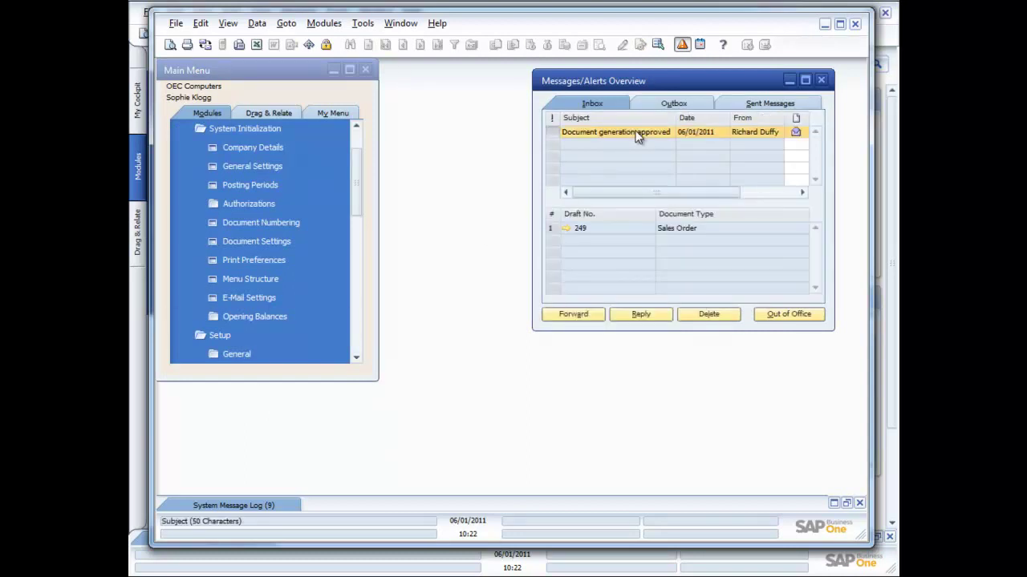
{"action": "left_click", "coordinate": [566, 228]}
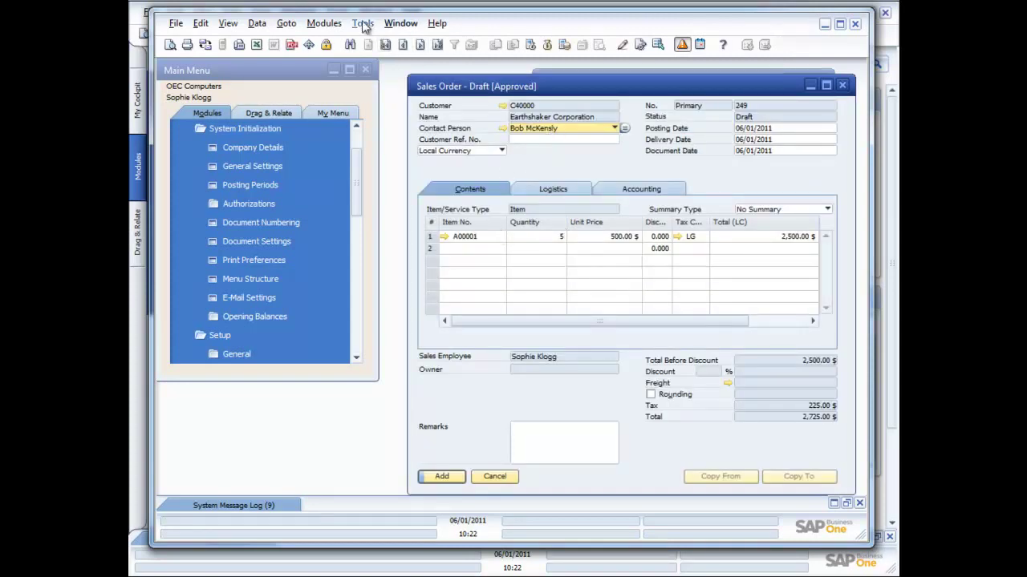
{"action": "right_click", "coordinate": [473, 394]}
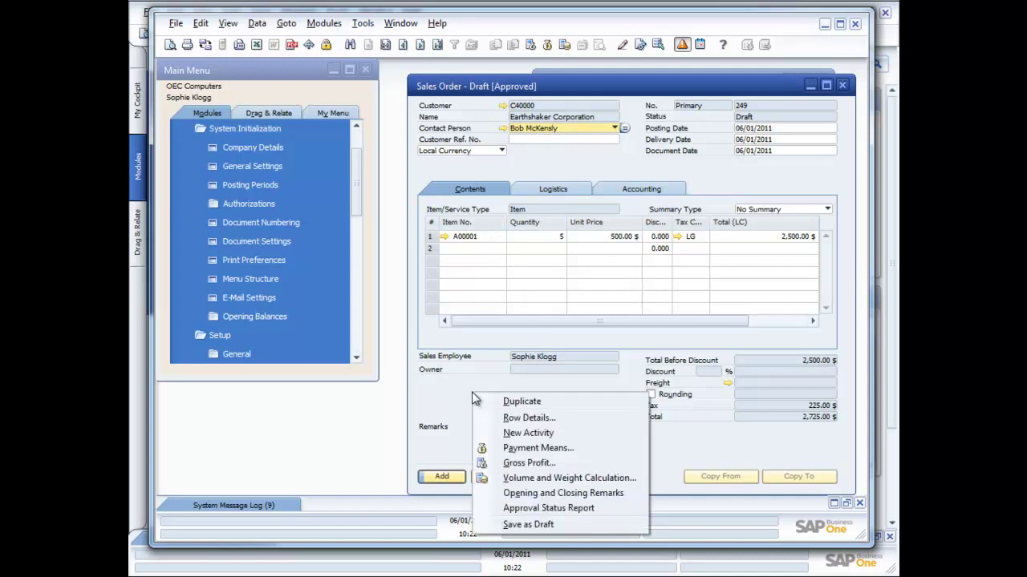
{"action": "left_click", "coordinate": [536, 508]}
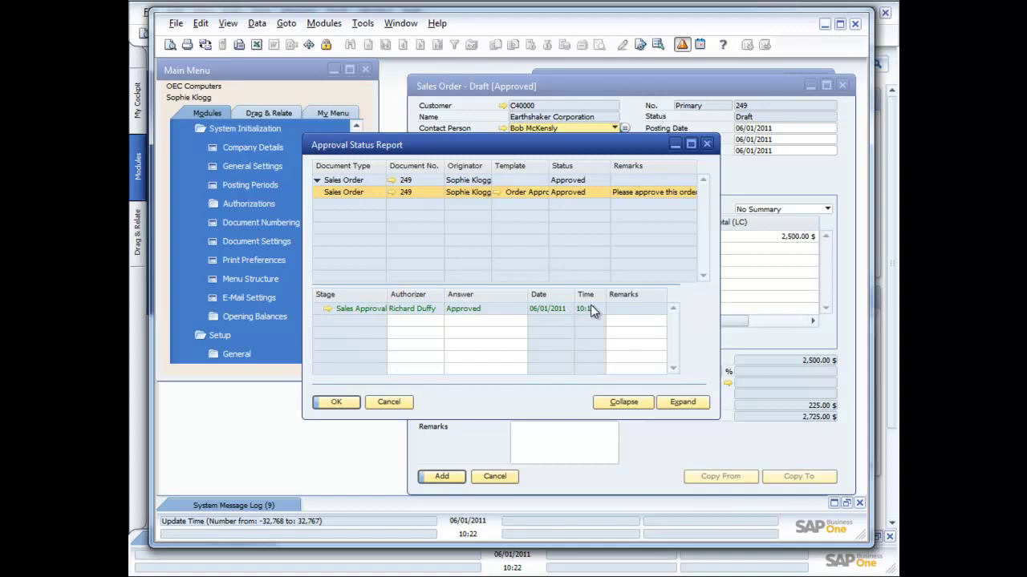
{"action": "left_click", "coordinate": [336, 401]}
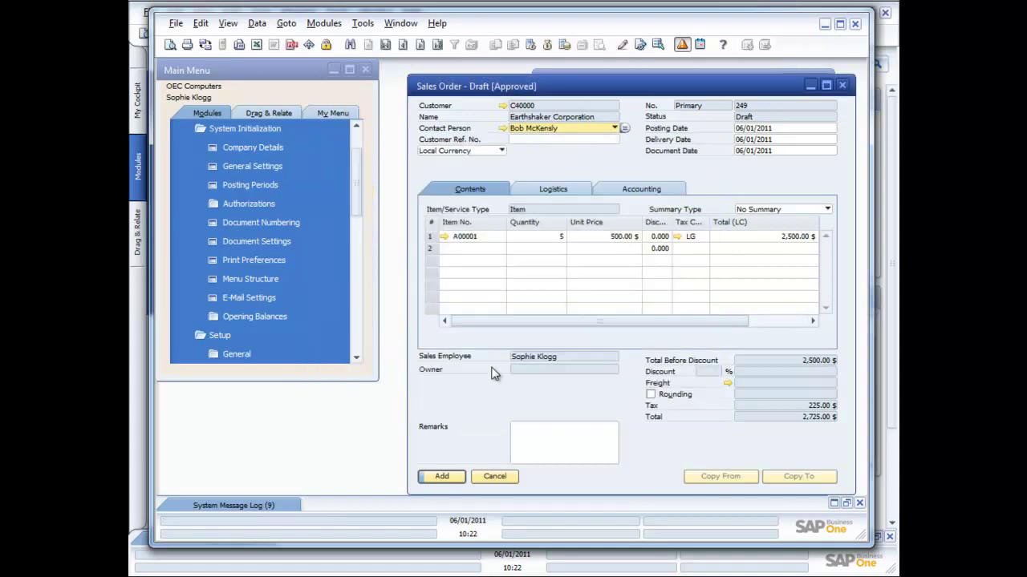
Add approved draft 249 as a real sales order, then close the Sales Order and Messages/Alerts windows.
{"action": "left_click", "coordinate": [444, 479]}
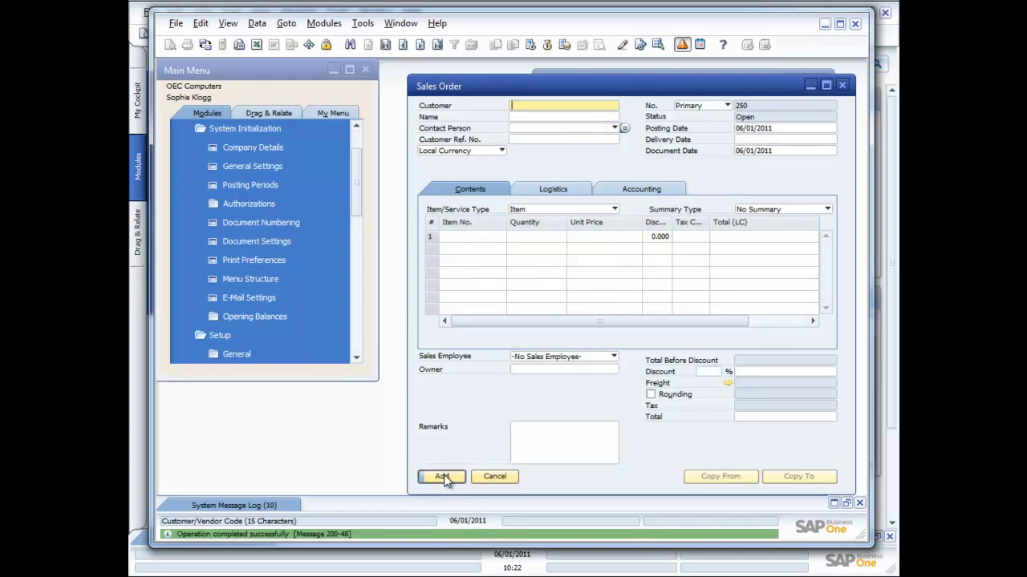
{"action": "left_click", "coordinate": [841, 85]}
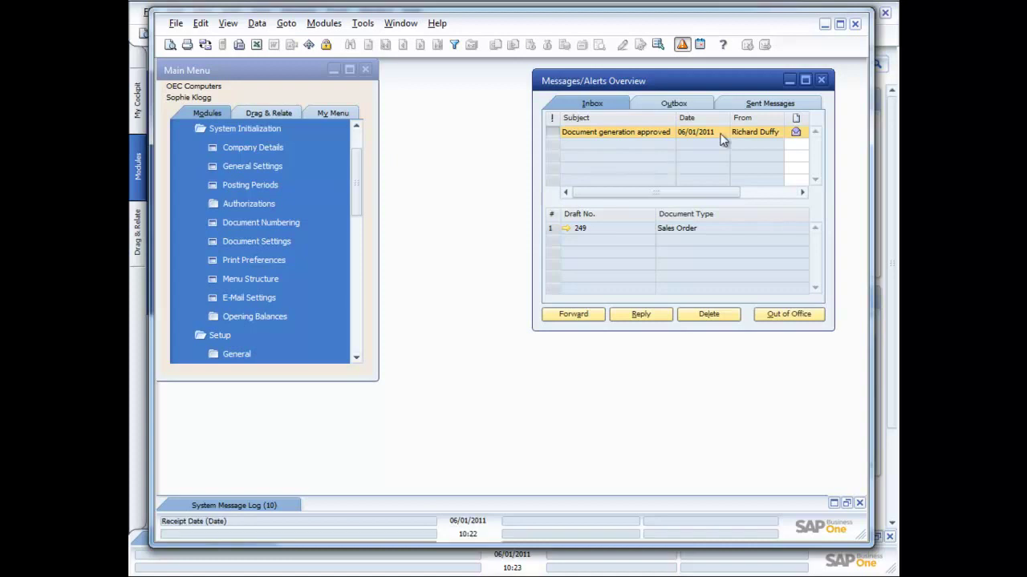
{"action": "left_click", "coordinate": [821, 79]}
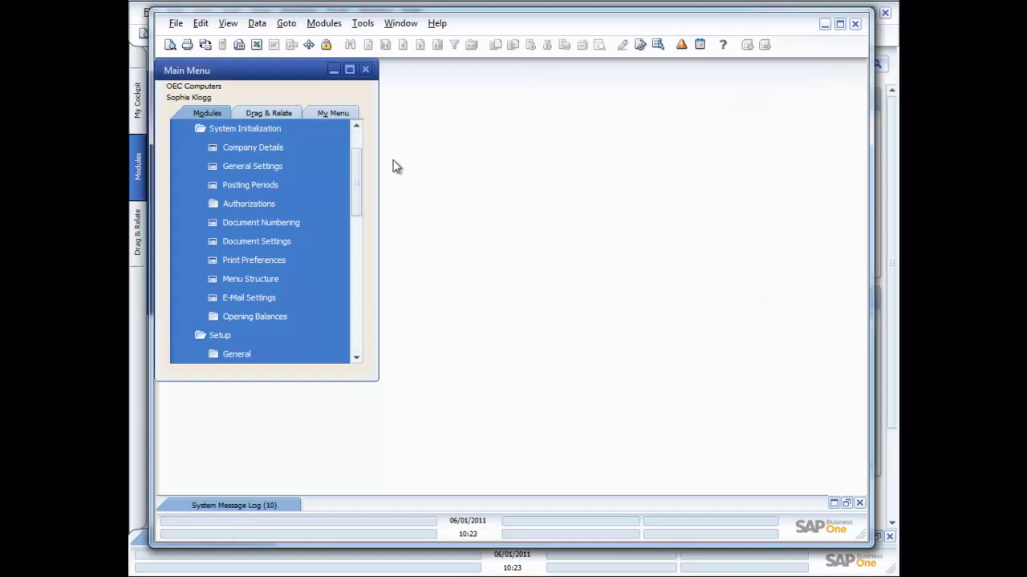
Collapse the System Initialization and Setup folders in the Main Menu tree.
{"action": "left_click", "coordinate": [256, 133]}
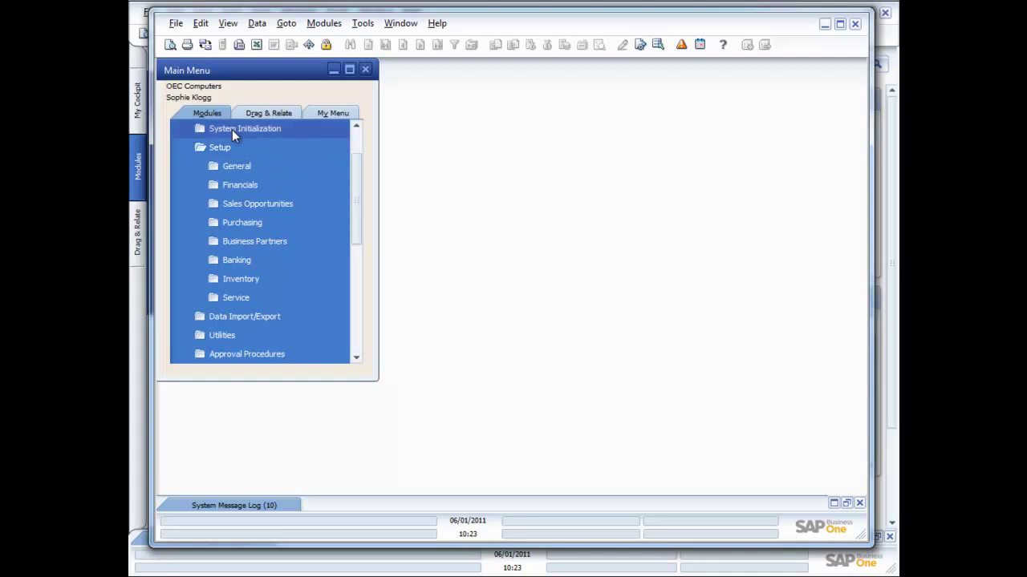
{"action": "left_click", "coordinate": [232, 129]}
{"action": "left_click", "coordinate": [232, 130]}
{"action": "left_click", "coordinate": [223, 147]}
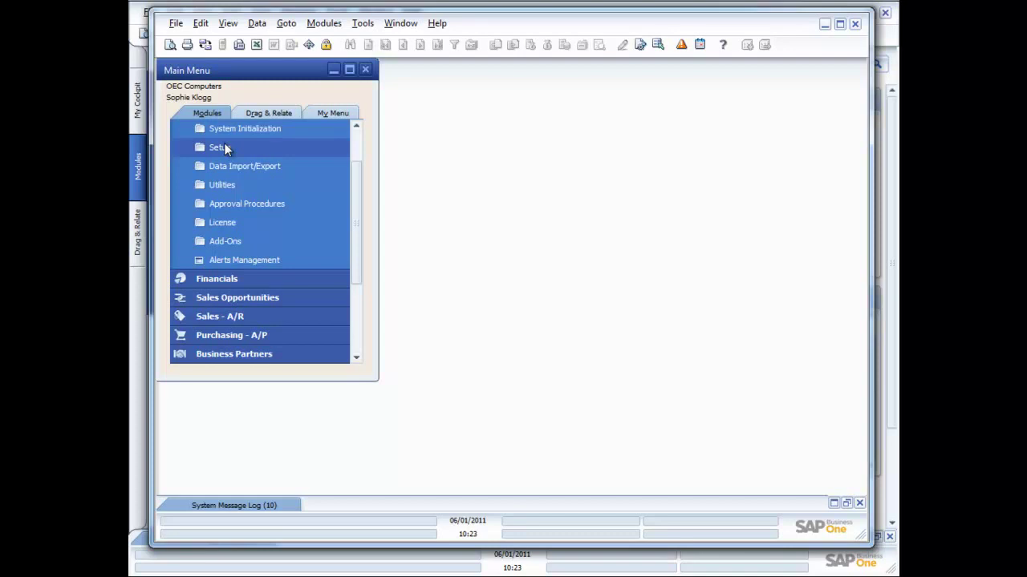
{"action": "left_click", "coordinate": [232, 128]}
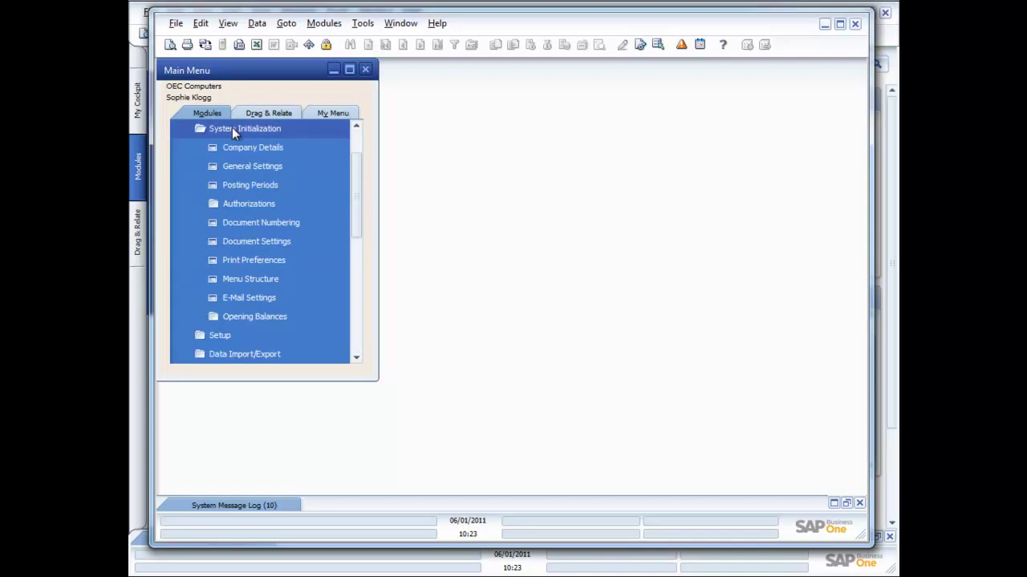
{"action": "left_click", "coordinate": [226, 129]}
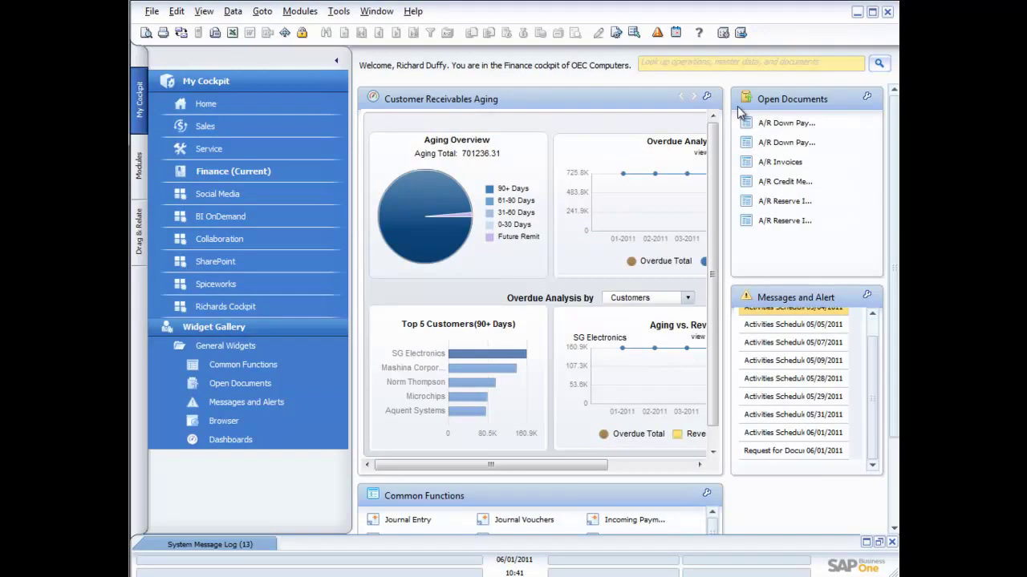
In the other session, start a new A/R invoice for the first listed customer.
{"action": "key", "text": "alt+Tab"}
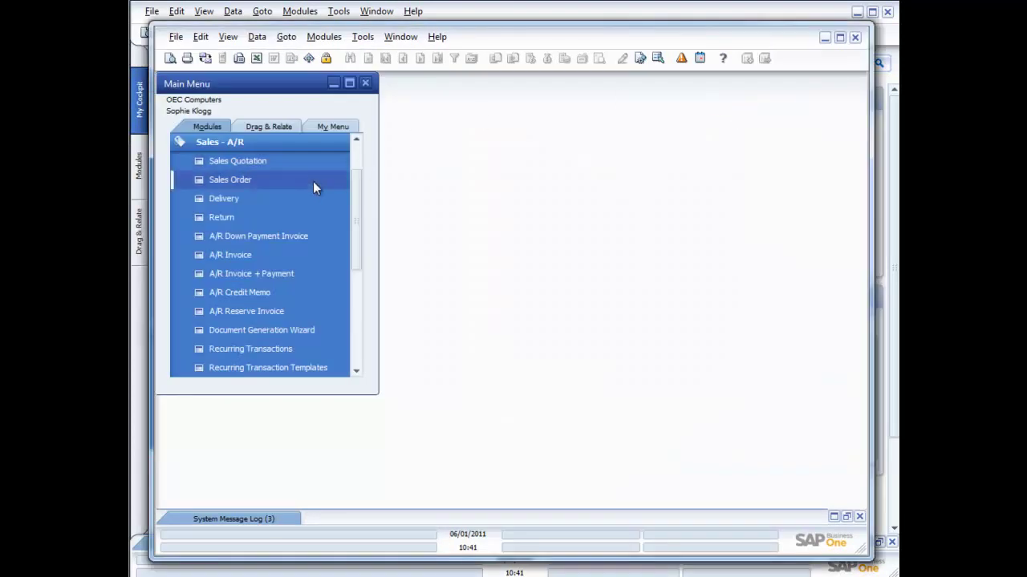
{"action": "left_click", "coordinate": [251, 256]}
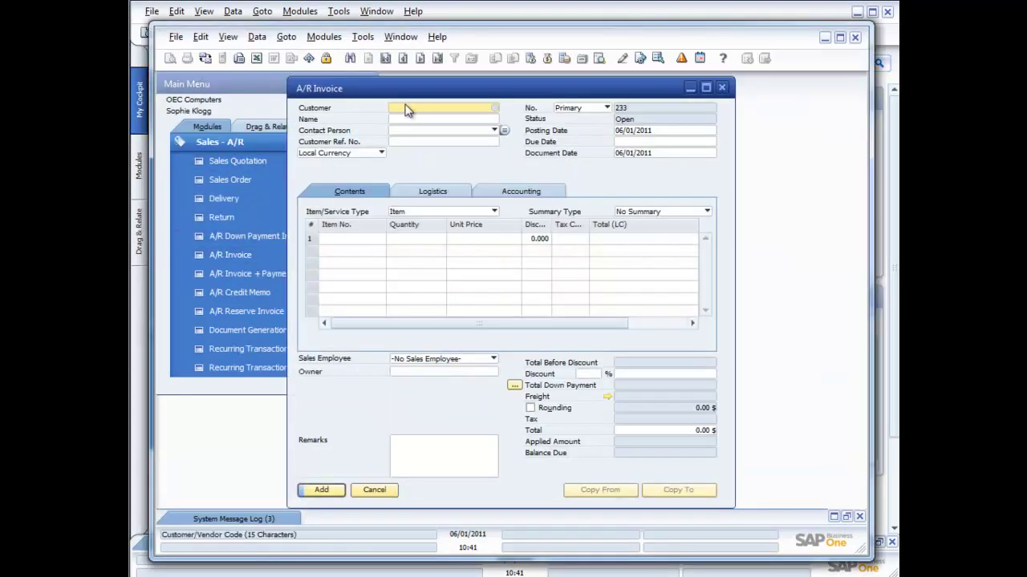
{"action": "left_click", "coordinate": [494, 109]}
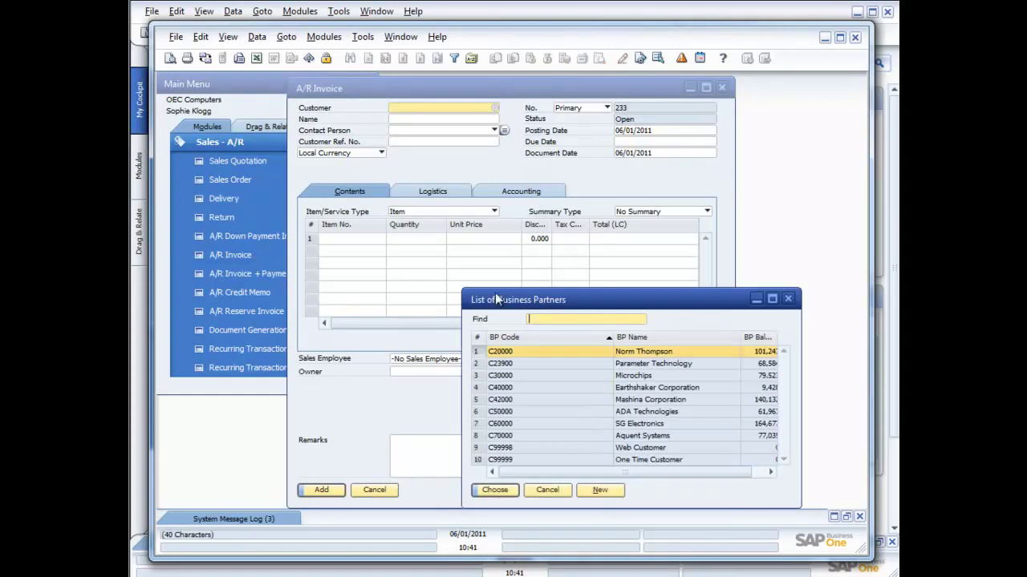
{"action": "double_click", "coordinate": [591, 351]}
Enter item A00002 on row 1 with a quantity of 5.
{"action": "left_click", "coordinate": [351, 239]}
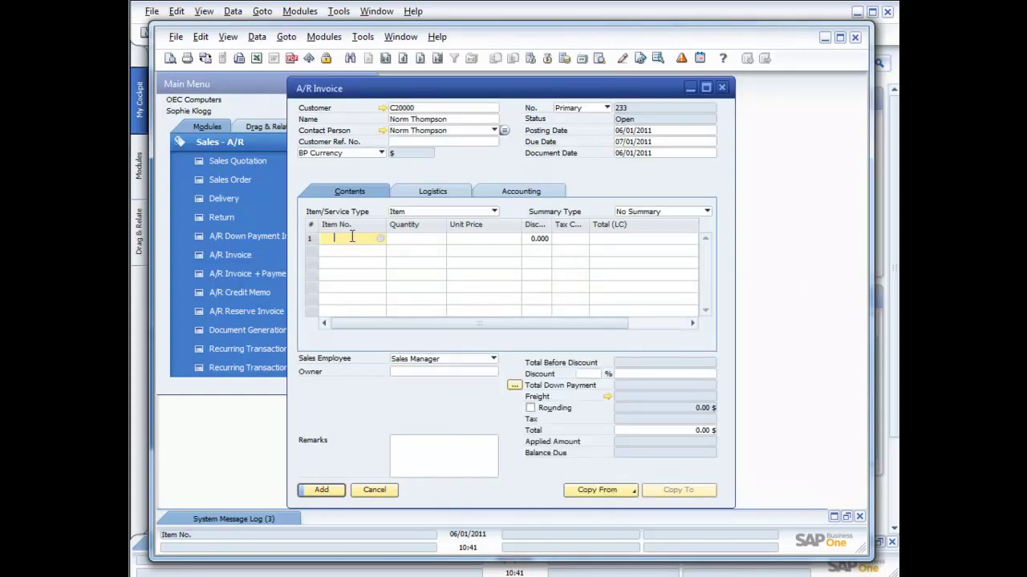
{"action": "key", "text": "Tab"}
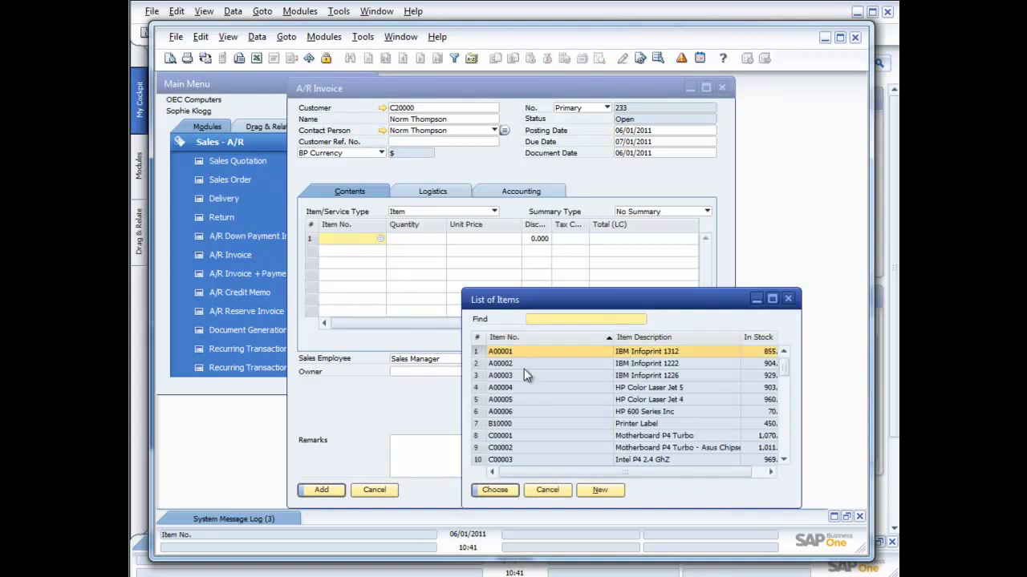
{"action": "double_click", "coordinate": [520, 367]}
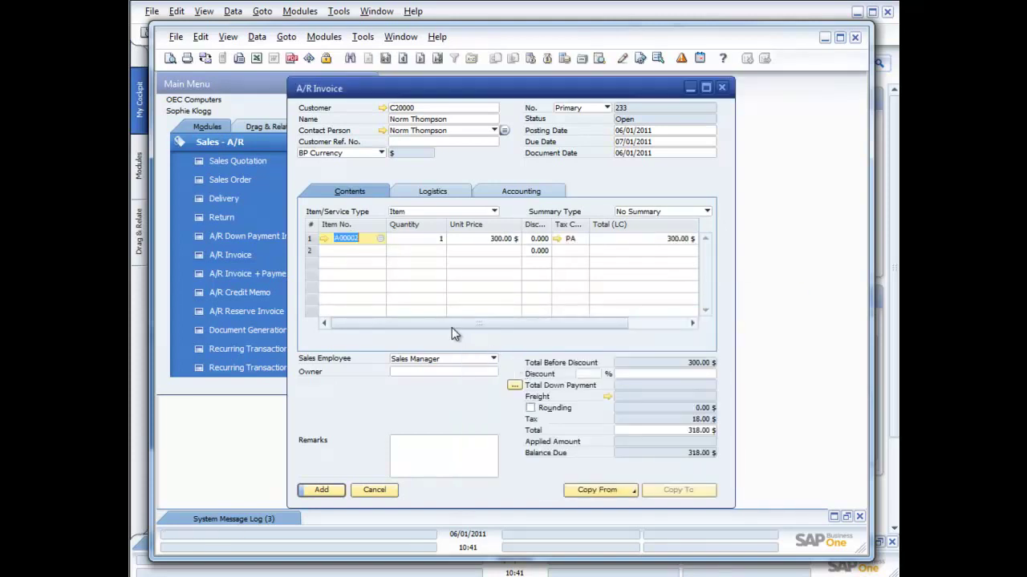
{"action": "left_click", "coordinate": [434, 238]}
{"action": "type", "text": "5"}
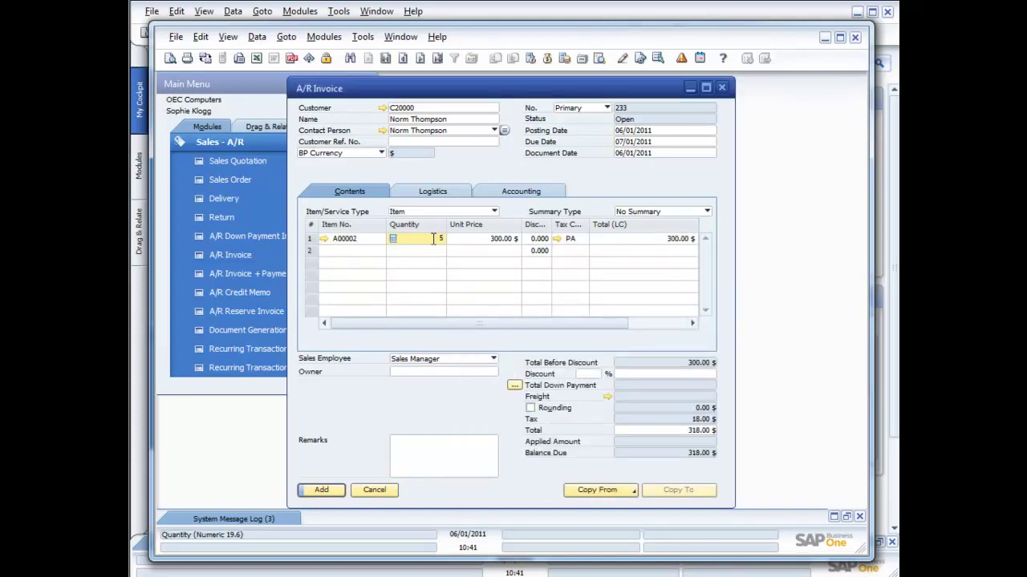
{"action": "key", "text": "Tab"}
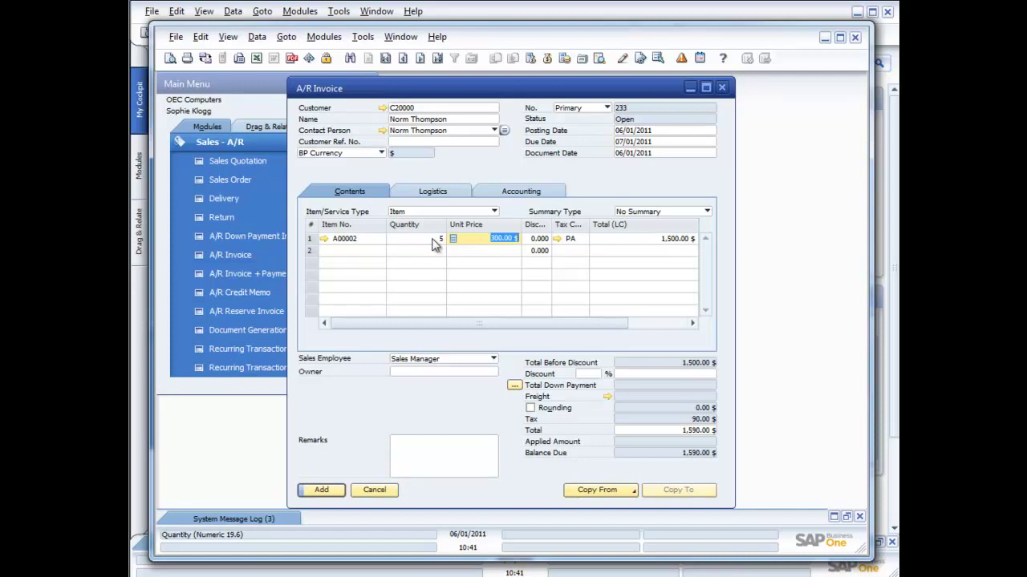
Apply a 15% document discount and add the 1,351.50 $ invoice.
{"action": "left_click", "coordinate": [589, 373]}
{"action": "type", "text": "15"}
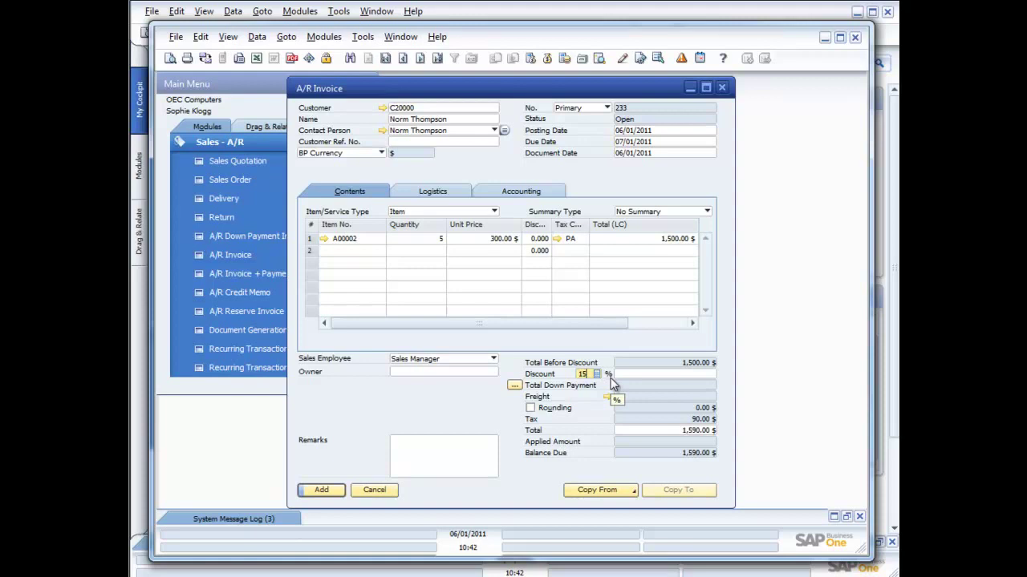
{"action": "left_click", "coordinate": [331, 491]}
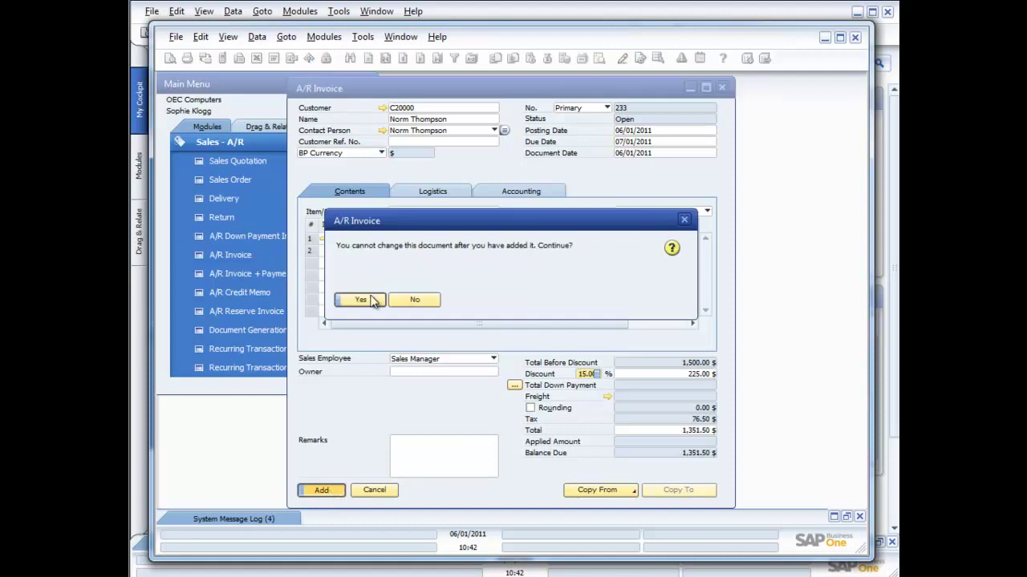
Confirm adding the invoice and bring up the Messages/Alerts Overview.
{"action": "left_click", "coordinate": [367, 298]}
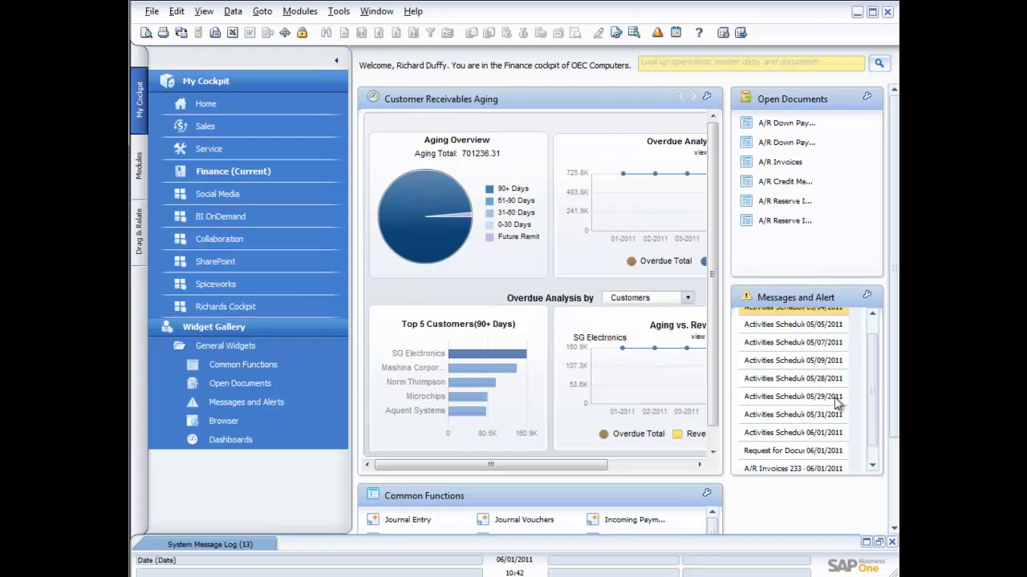
{"action": "left_click_drag", "start_coordinate": [873, 436], "coordinate": [875, 403]}
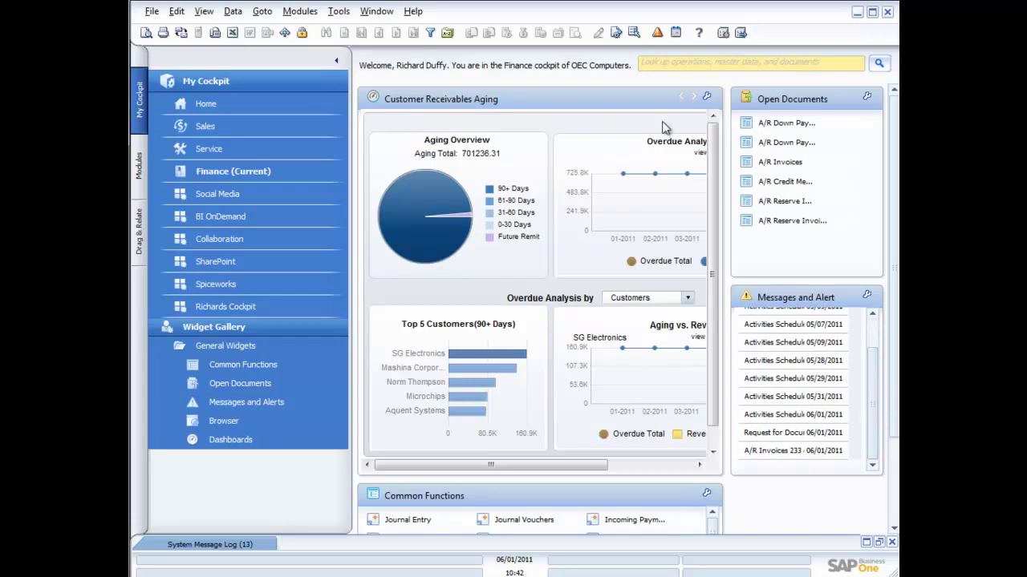
{"action": "left_click", "coordinate": [657, 33]}
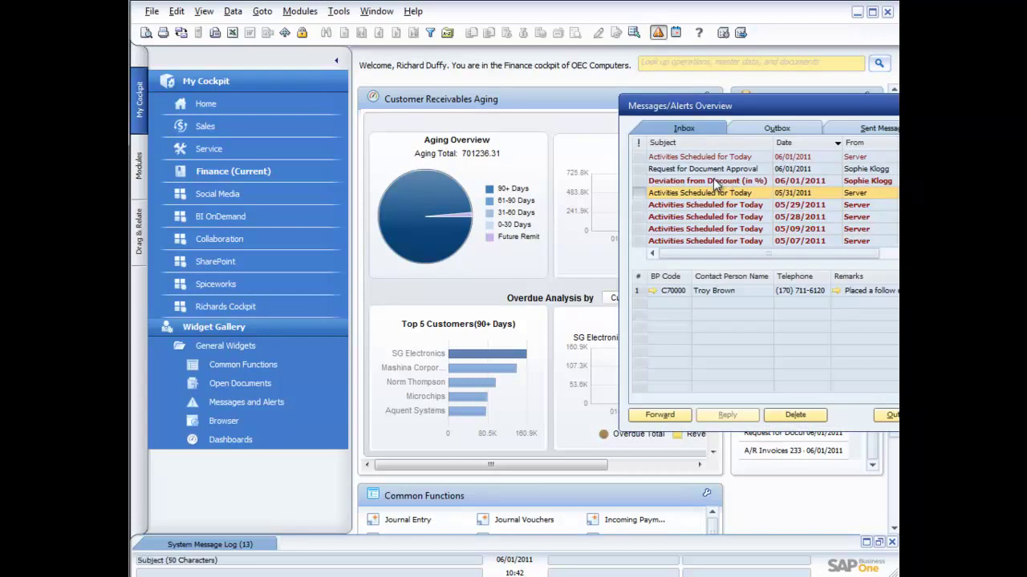
Read the Deviation from Discount (in %) alert and open A/R Invoice 233 from it.
{"action": "left_click_drag", "start_coordinate": [704, 106], "coordinate": [609, 81]}
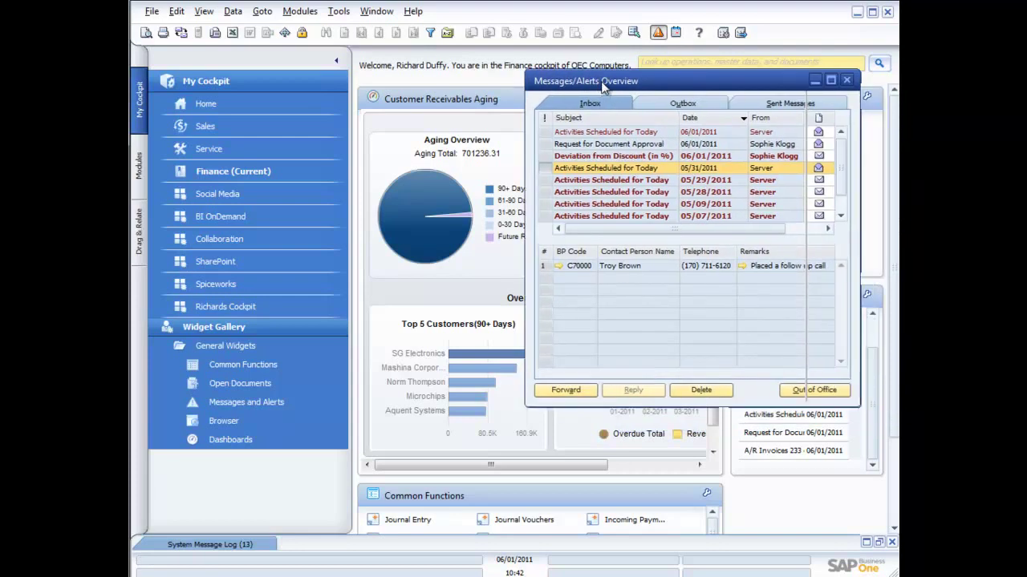
{"action": "left_click", "coordinate": [630, 158]}
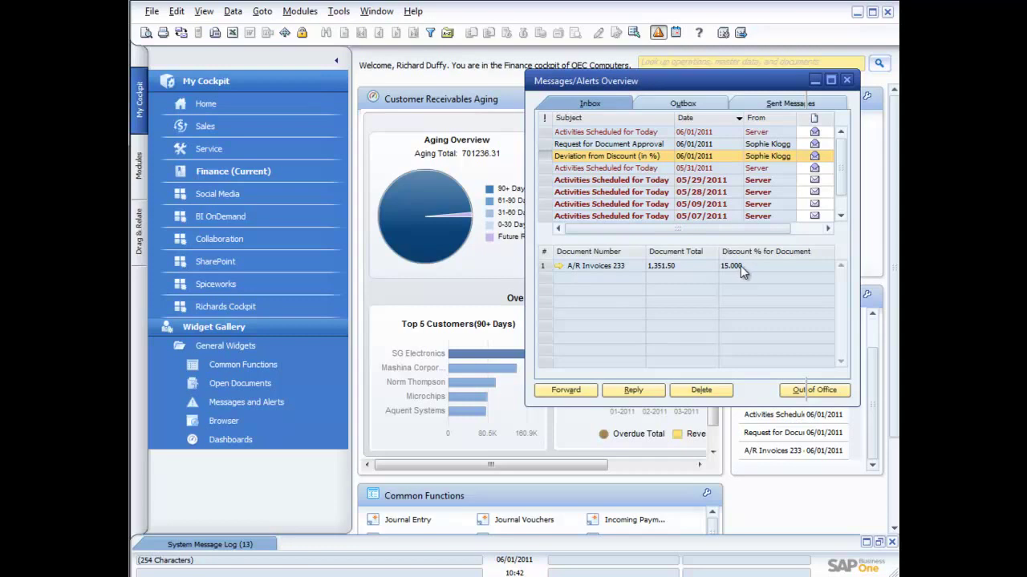
{"action": "left_click", "coordinate": [559, 266]}
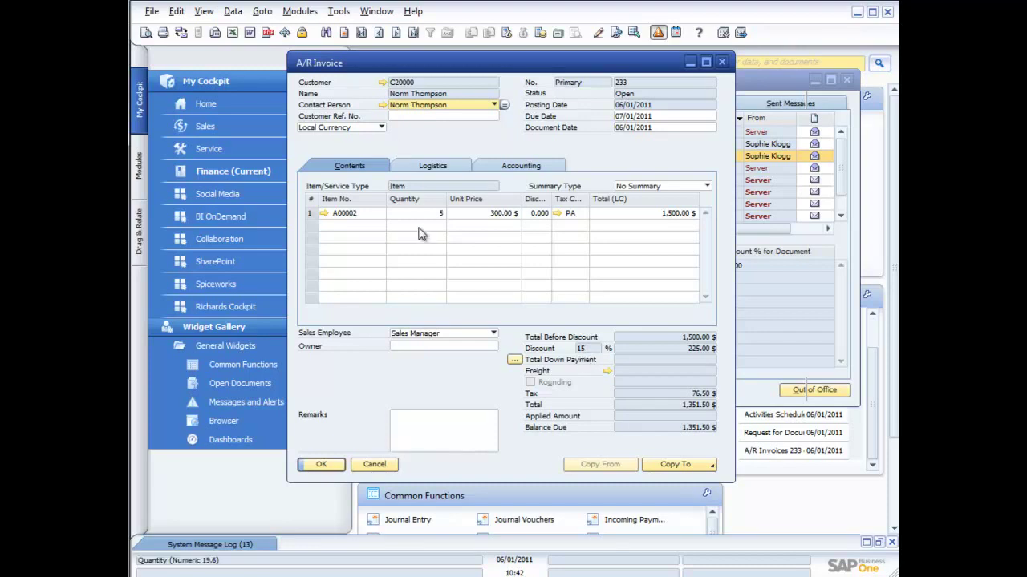
Check invoice 233's gross profit of 515.24 $ (67.816%) and close the breakdown.
{"action": "right_click", "coordinate": [498, 220]}
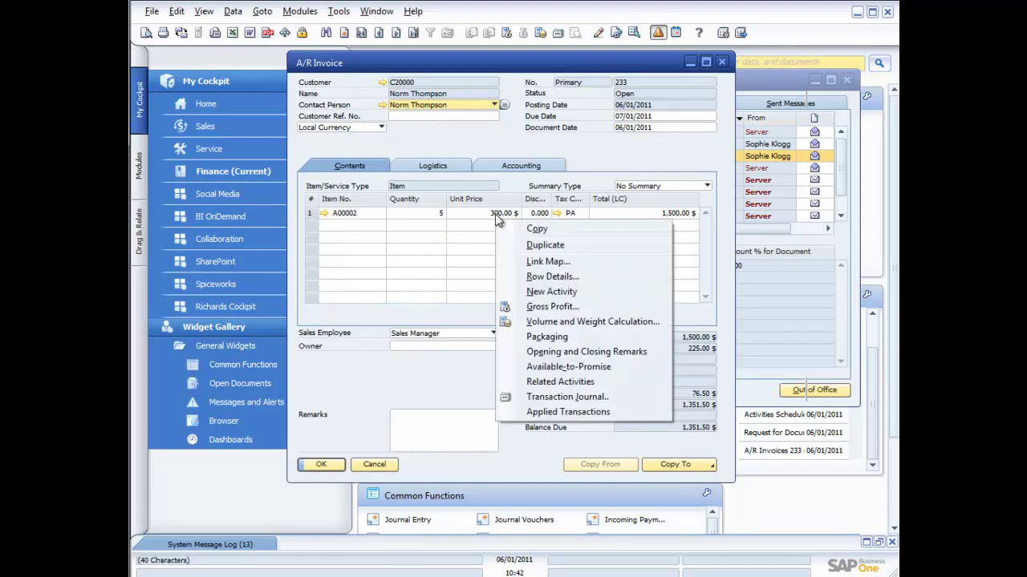
{"action": "left_click", "coordinate": [542, 310]}
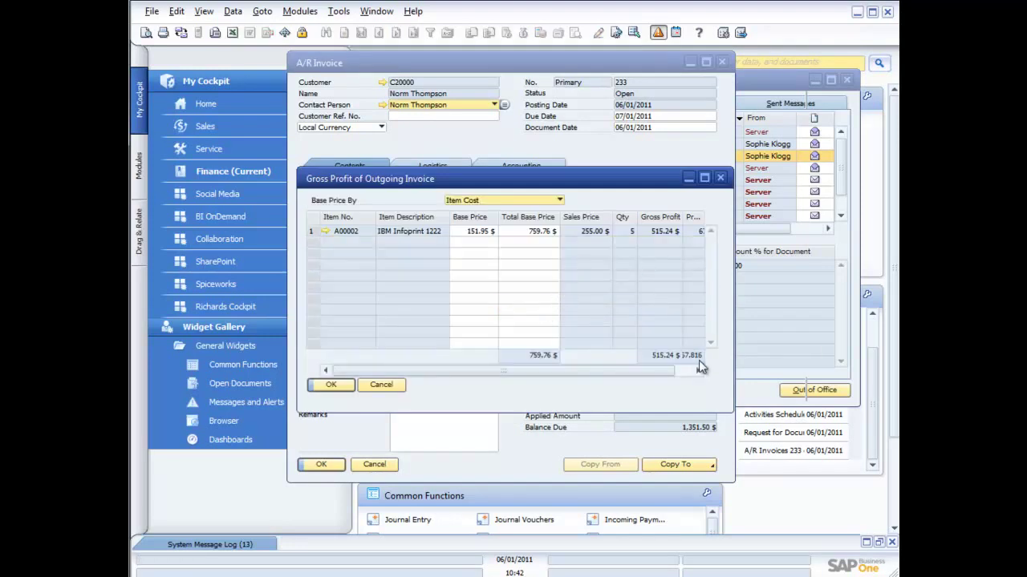
{"action": "left_click_drag", "start_coordinate": [662, 373], "coordinate": [688, 377]}
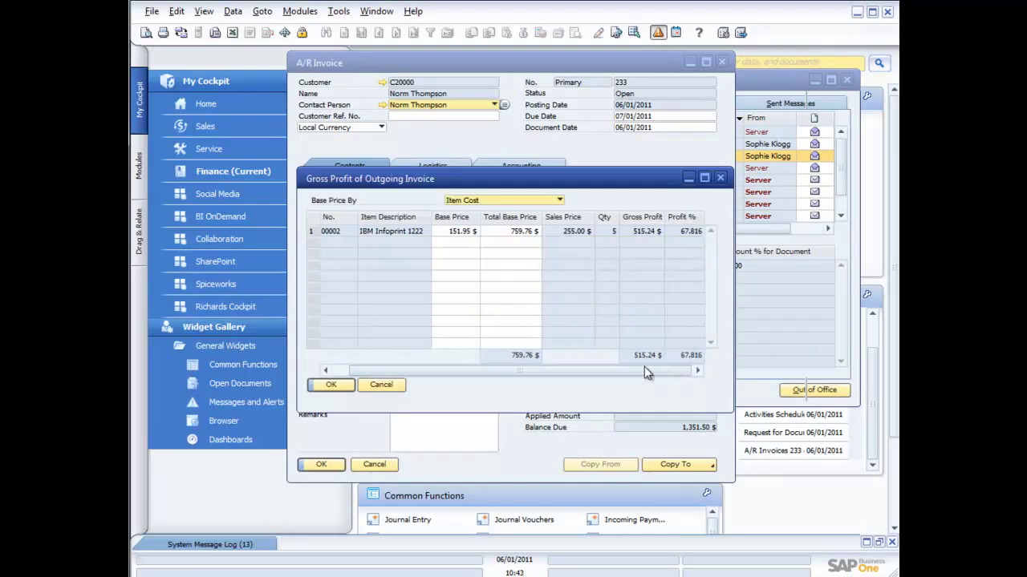
{"action": "left_click_drag", "start_coordinate": [604, 370], "coordinate": [571, 373]}
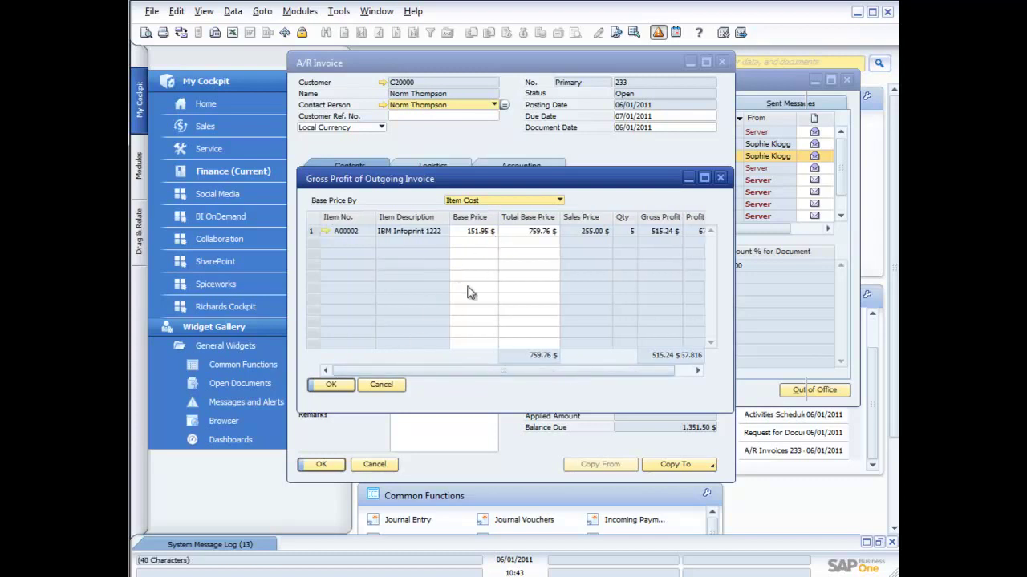
{"action": "left_click", "coordinate": [385, 384]}
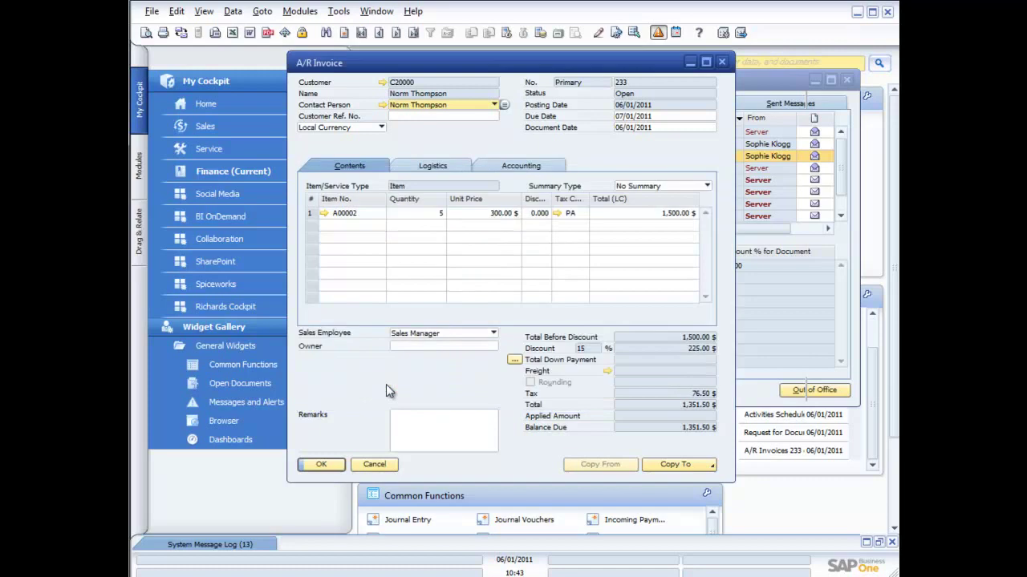
Close invoice 233 and the alerts overview, then show the Administration section in the Modules list.
{"action": "left_click", "coordinate": [375, 465]}
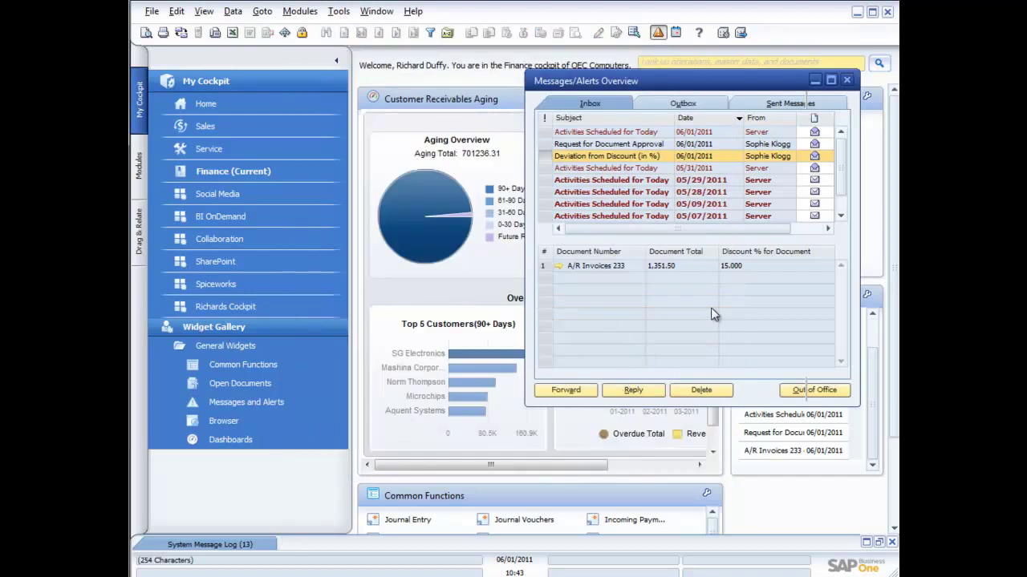
{"action": "left_click", "coordinate": [846, 79]}
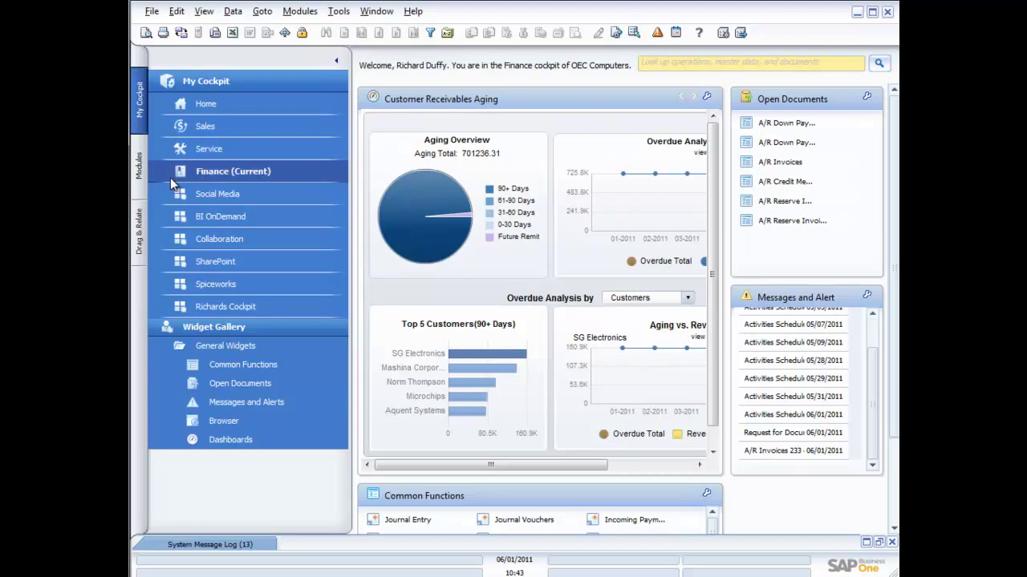
{"action": "left_click", "coordinate": [140, 173]}
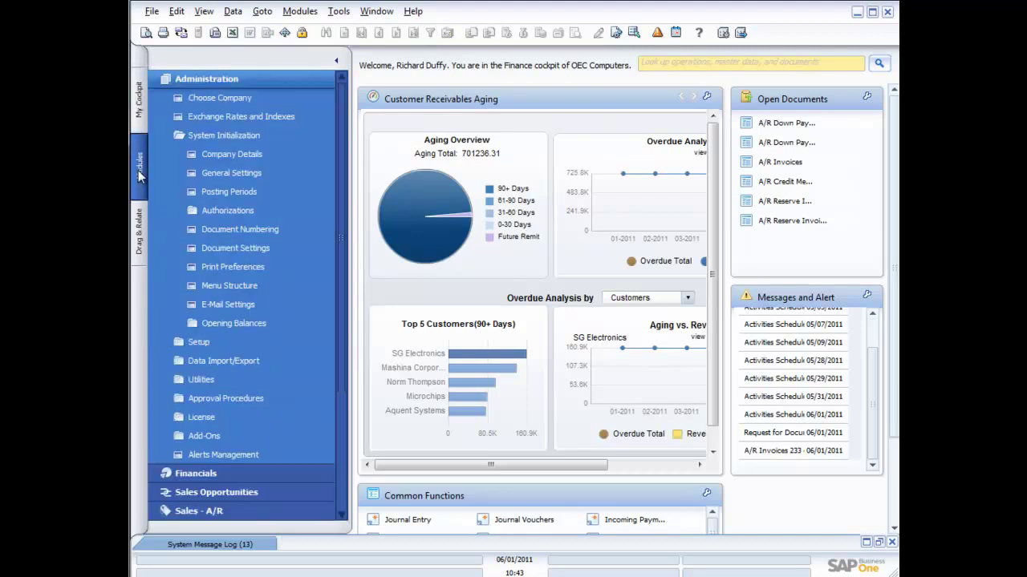
{"action": "left_click", "coordinate": [249, 138]}
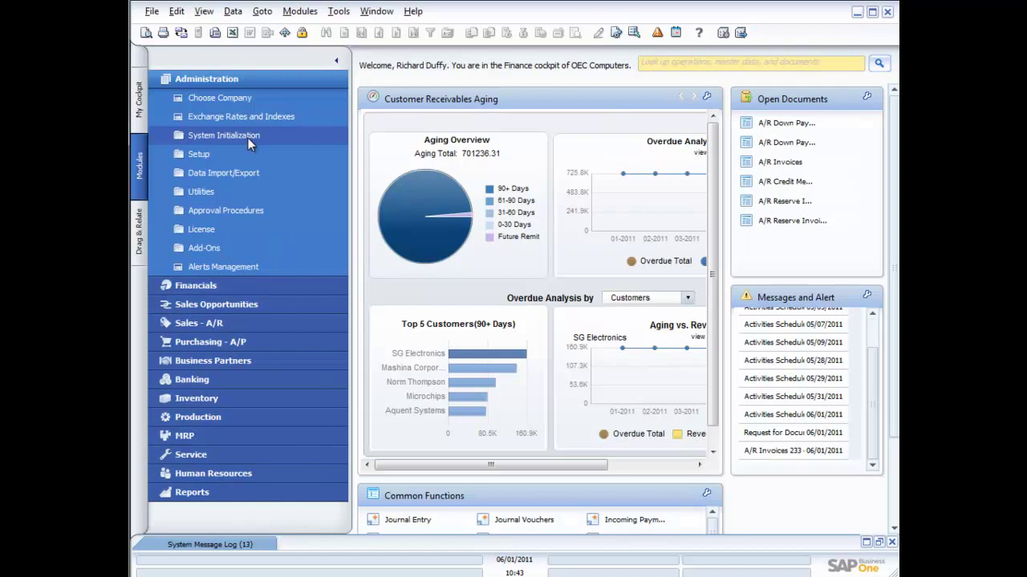
{"action": "left_click", "coordinate": [238, 79]}
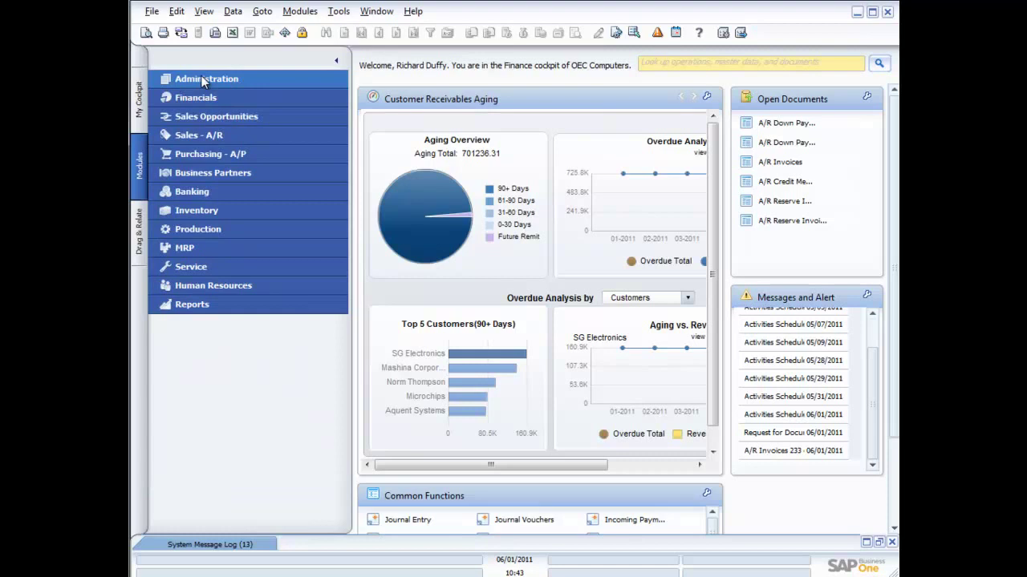
{"action": "left_click", "coordinate": [205, 79]}
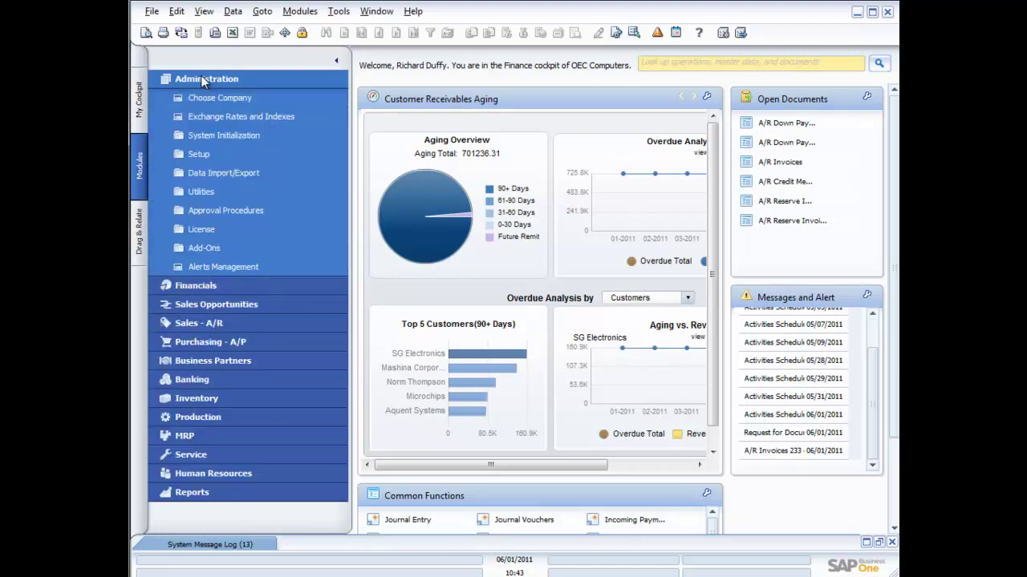
Browse Alerts Management to the Deviation from Discount (in %) alert and review its recipients and document types.
{"action": "left_click", "coordinate": [211, 267]}
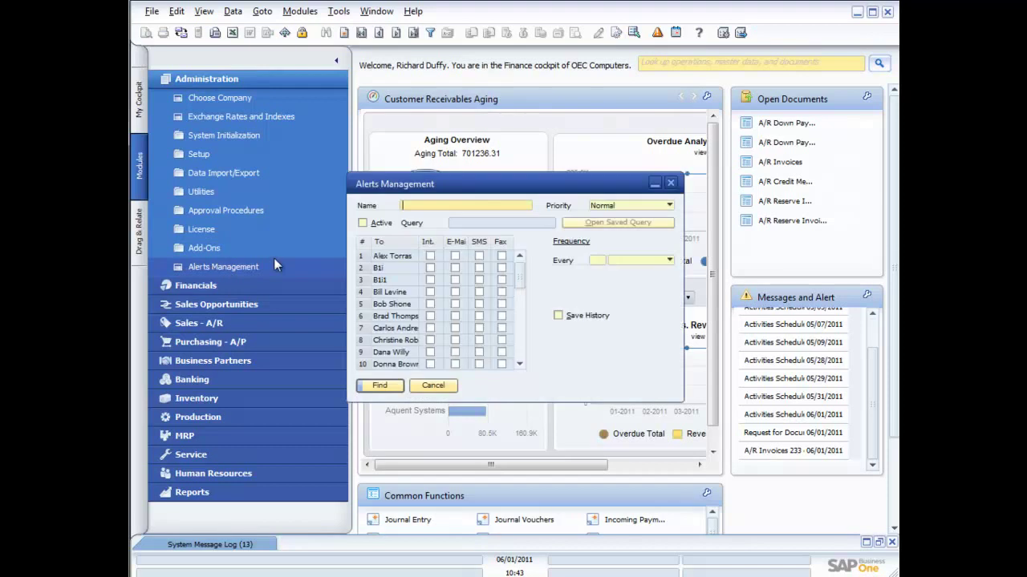
{"action": "left_click", "coordinate": [364, 37]}
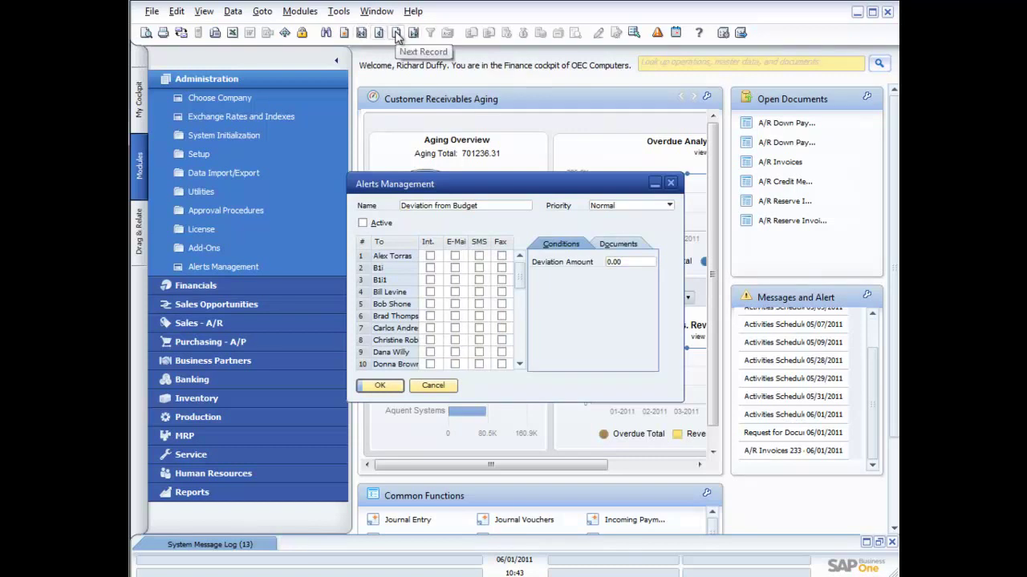
{"action": "left_click", "coordinate": [396, 33]}
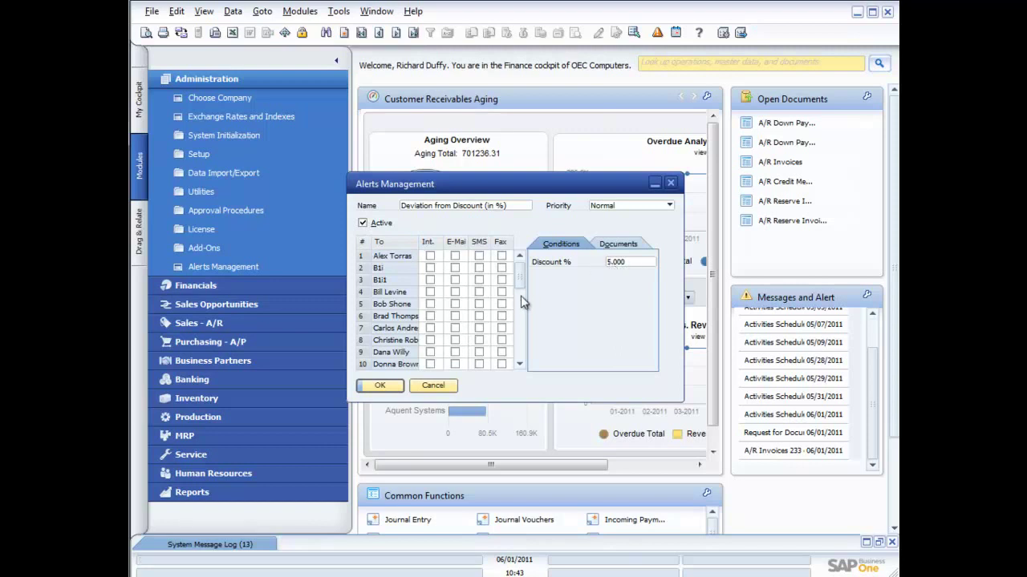
{"action": "left_click_drag", "start_coordinate": [519, 280], "coordinate": [522, 348]}
{"action": "left_click", "coordinate": [429, 305]}
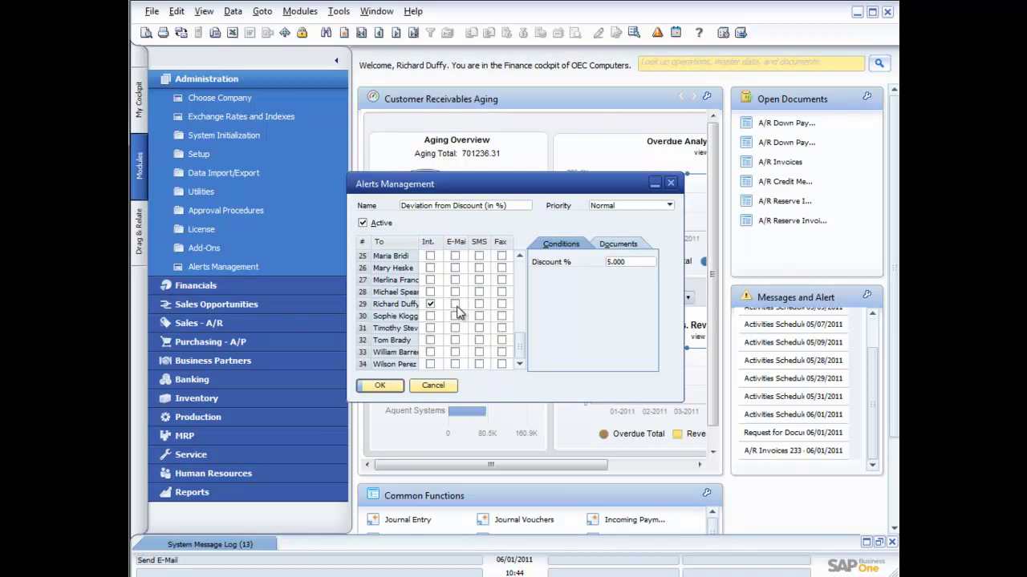
{"action": "left_click", "coordinate": [619, 244]}
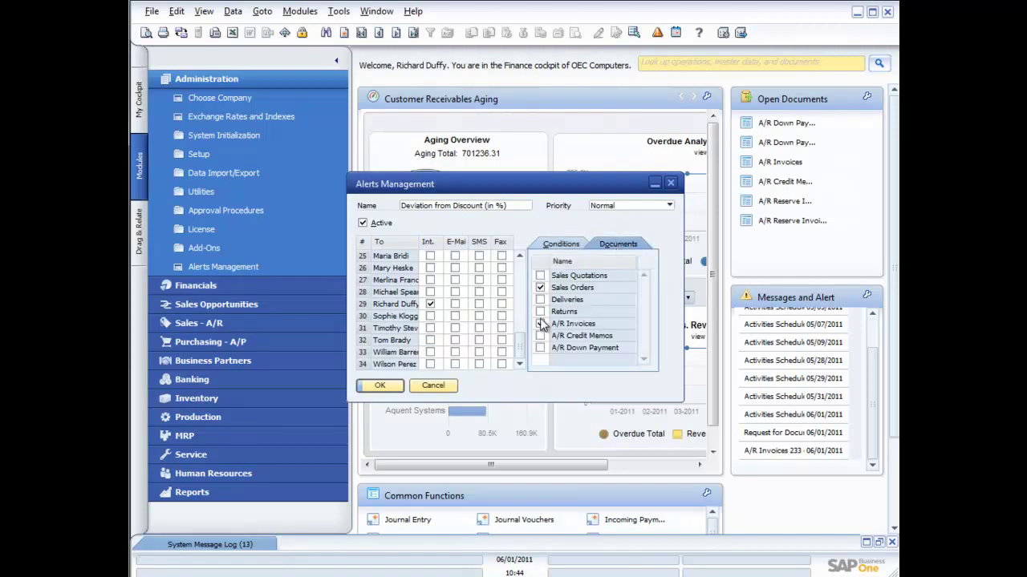
Cancel the viewed alert and reopen Alerts Management.
{"action": "left_click", "coordinate": [434, 387]}
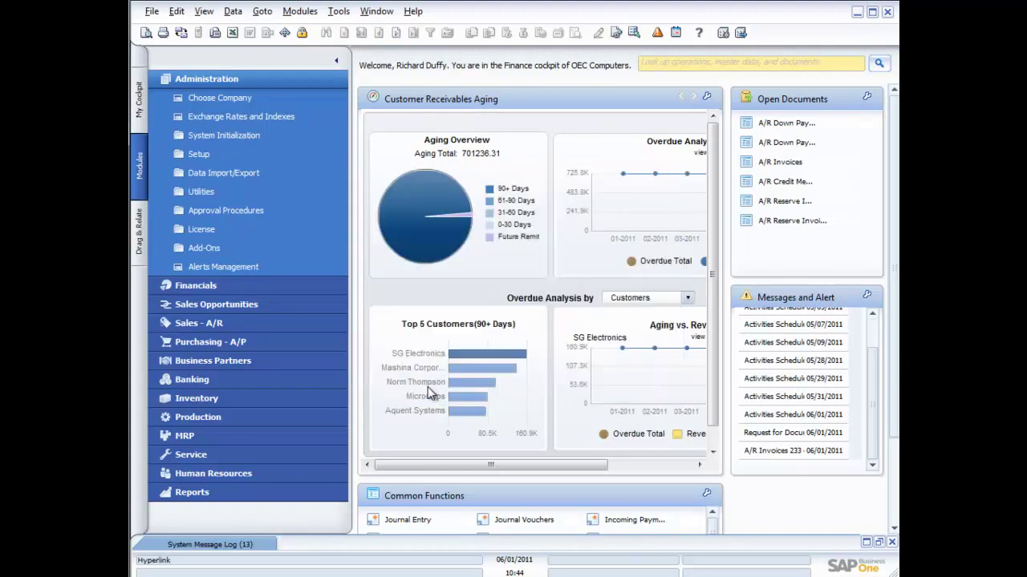
{"action": "left_click", "coordinate": [224, 266]}
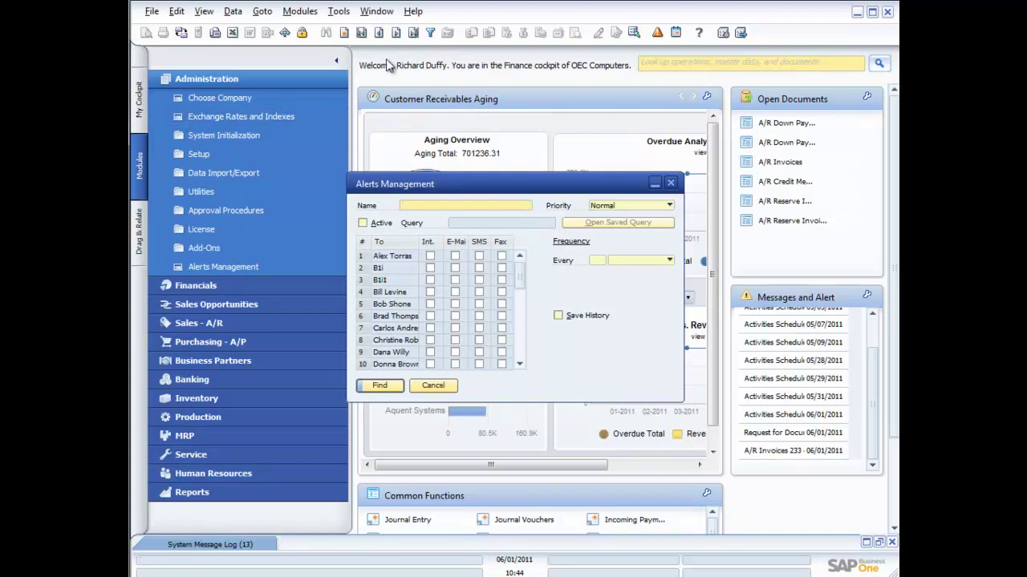
Create a new alert using the General category's Quick Customer Balance Query.
{"action": "left_click", "coordinate": [343, 35]}
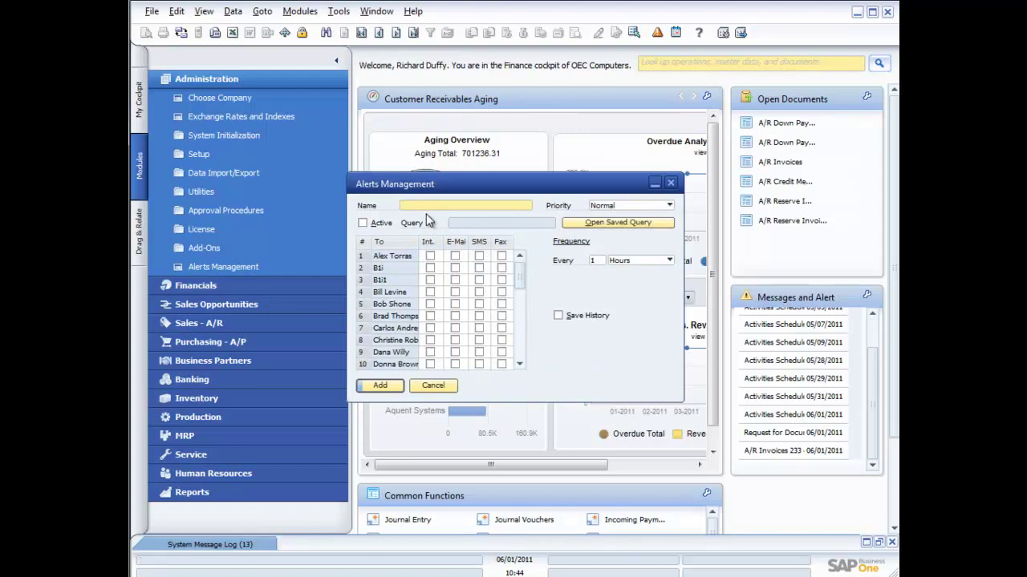
{"action": "left_click", "coordinate": [603, 224]}
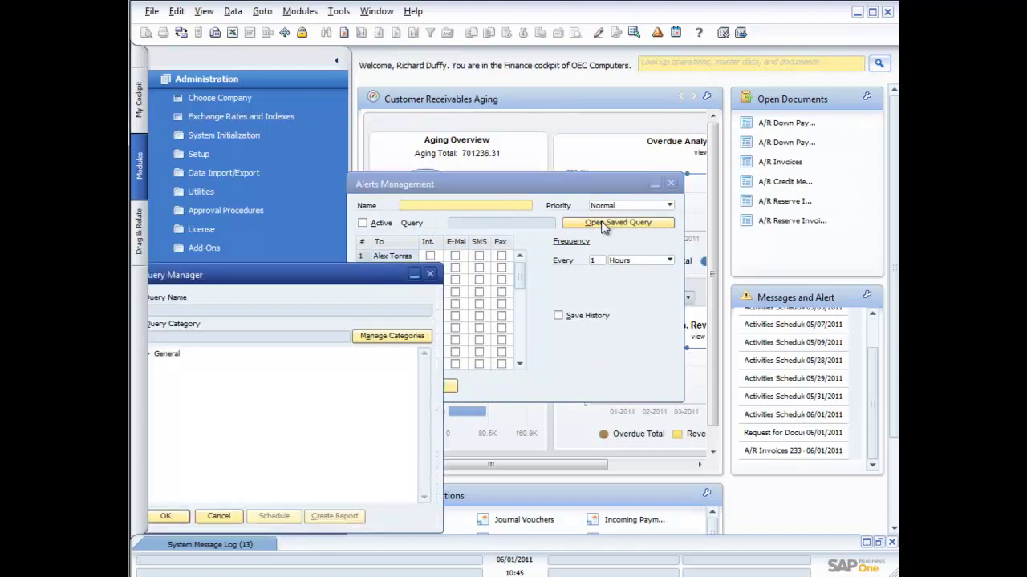
{"action": "left_click_drag", "start_coordinate": [299, 275], "coordinate": [410, 211]}
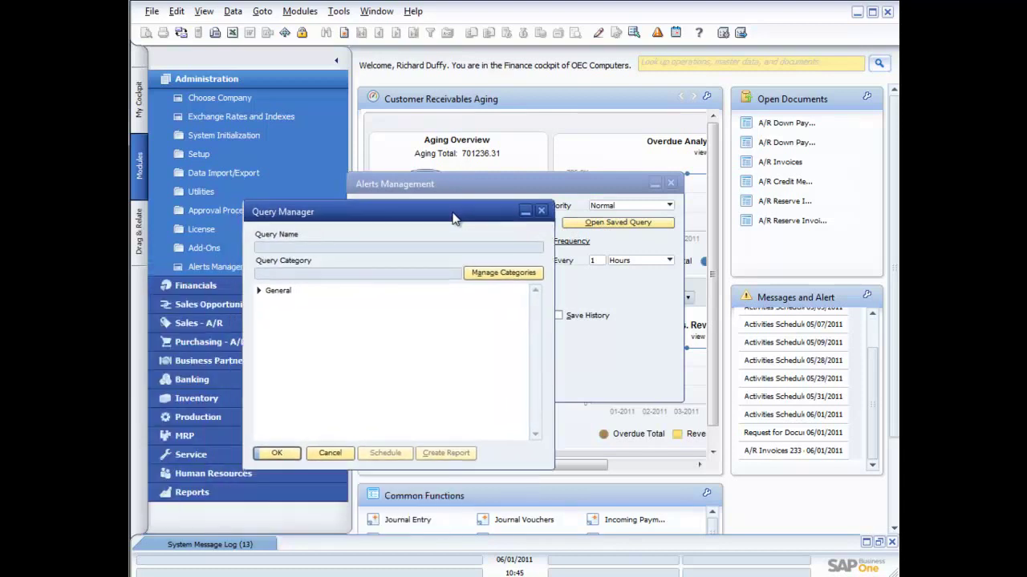
{"action": "left_click", "coordinate": [259, 291]}
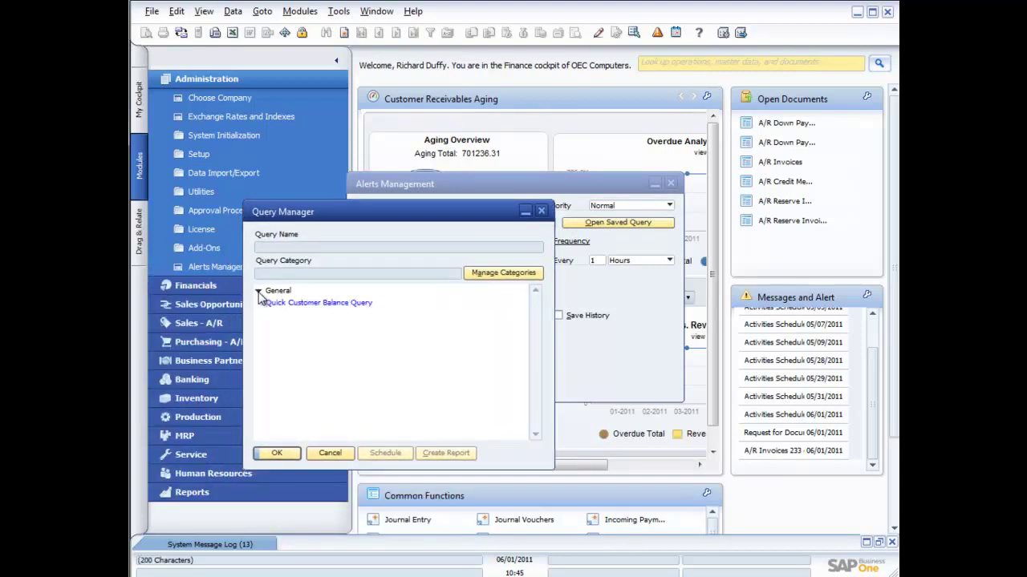
{"action": "left_click", "coordinate": [317, 302]}
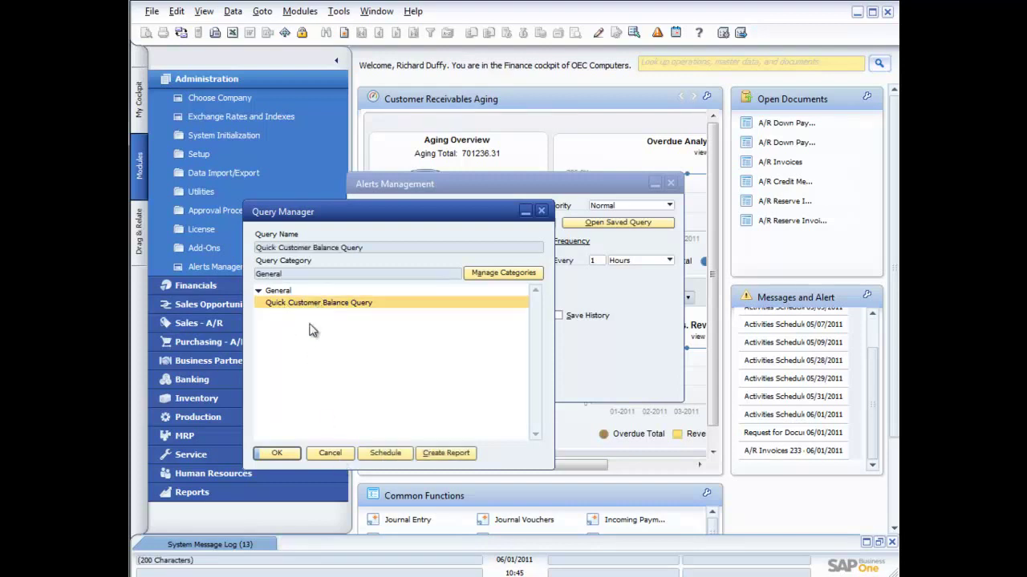
{"action": "left_click", "coordinate": [281, 454]}
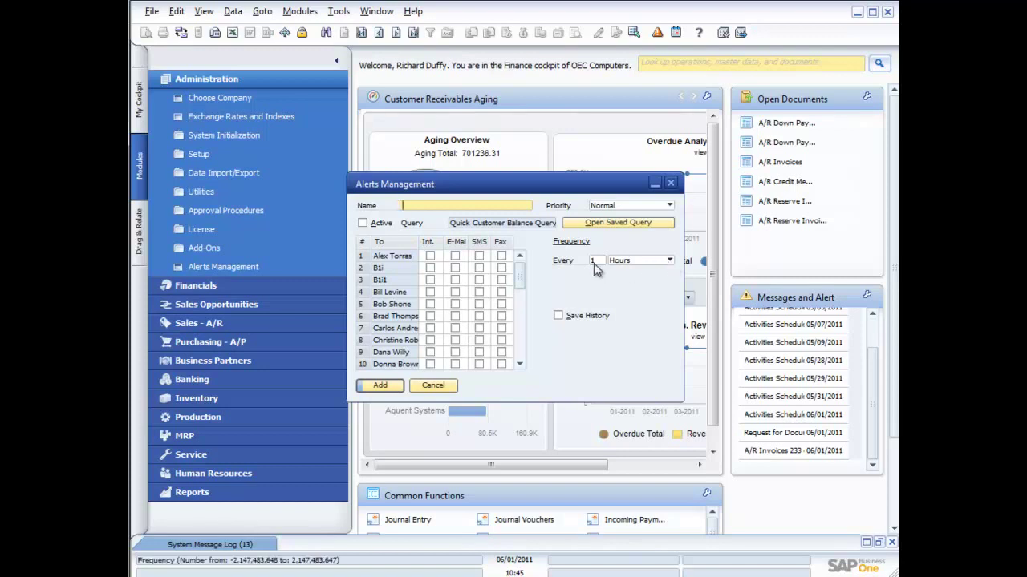
Set the alert frequency to every 1 week on Monday at 07:00.
{"action": "left_click", "coordinate": [669, 261]}
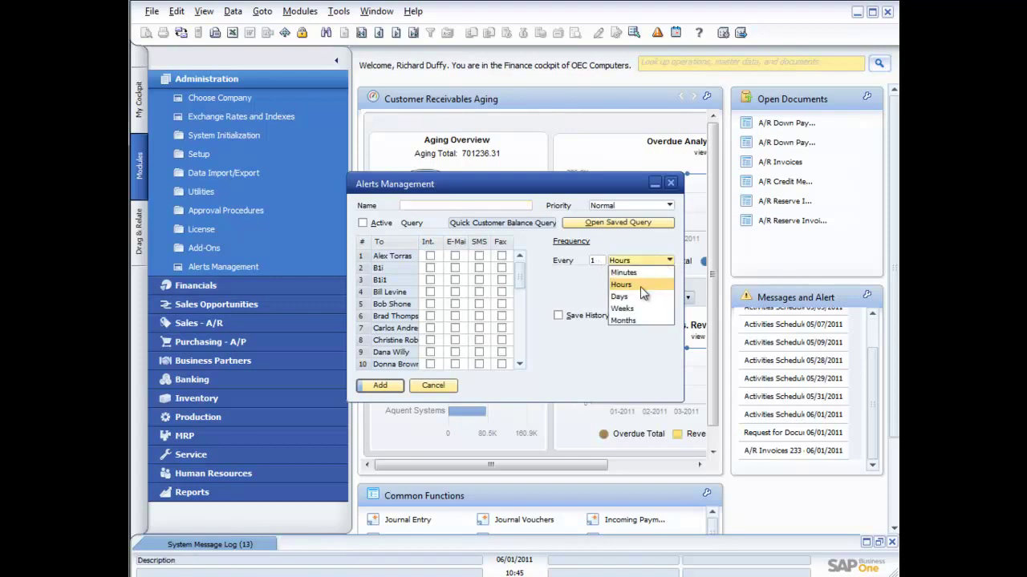
{"action": "left_click", "coordinate": [641, 296]}
{"action": "left_click", "coordinate": [669, 260]}
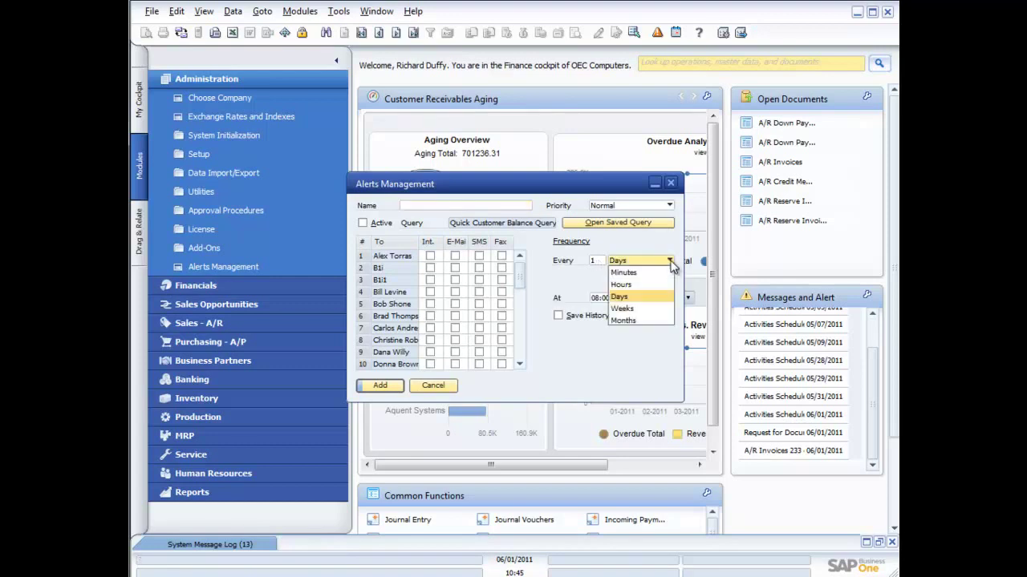
{"action": "left_click", "coordinate": [640, 305]}
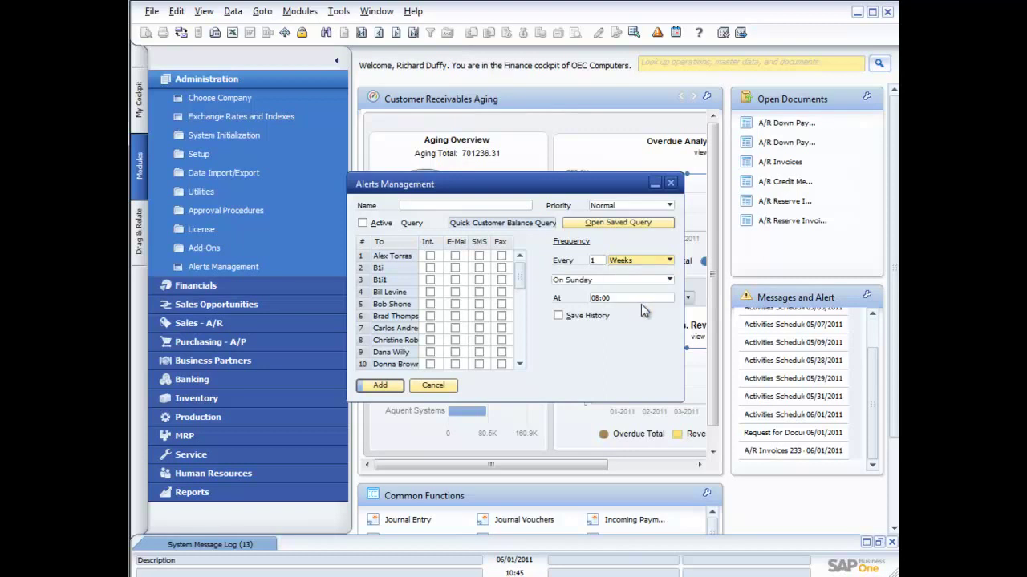
{"action": "left_click", "coordinate": [669, 263]}
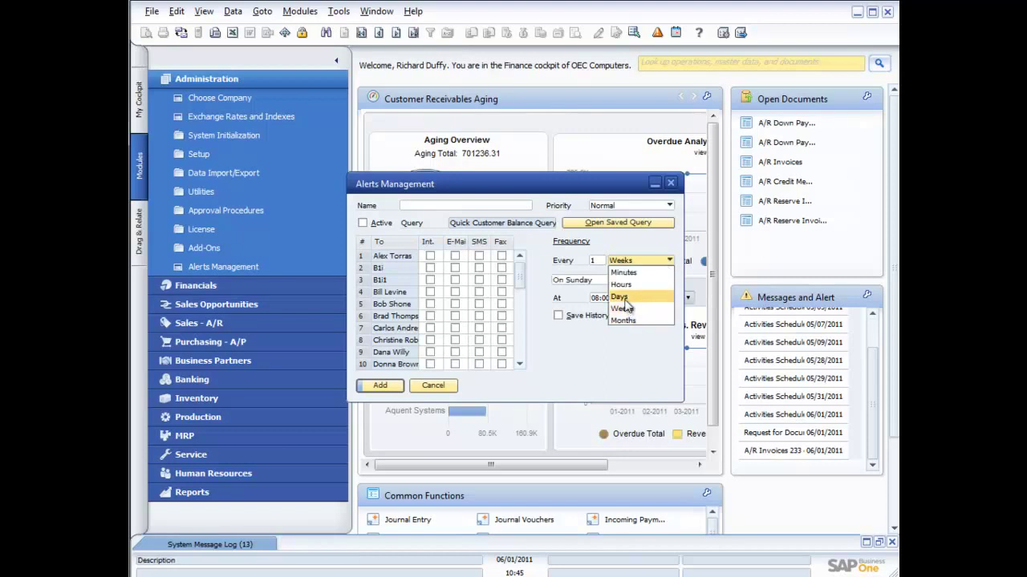
{"action": "left_click", "coordinate": [625, 310]}
{"action": "left_click", "coordinate": [668, 280]}
{"action": "left_click", "coordinate": [591, 305]}
{"action": "left_click", "coordinate": [614, 298]}
{"action": "type", "text": "07:00"}
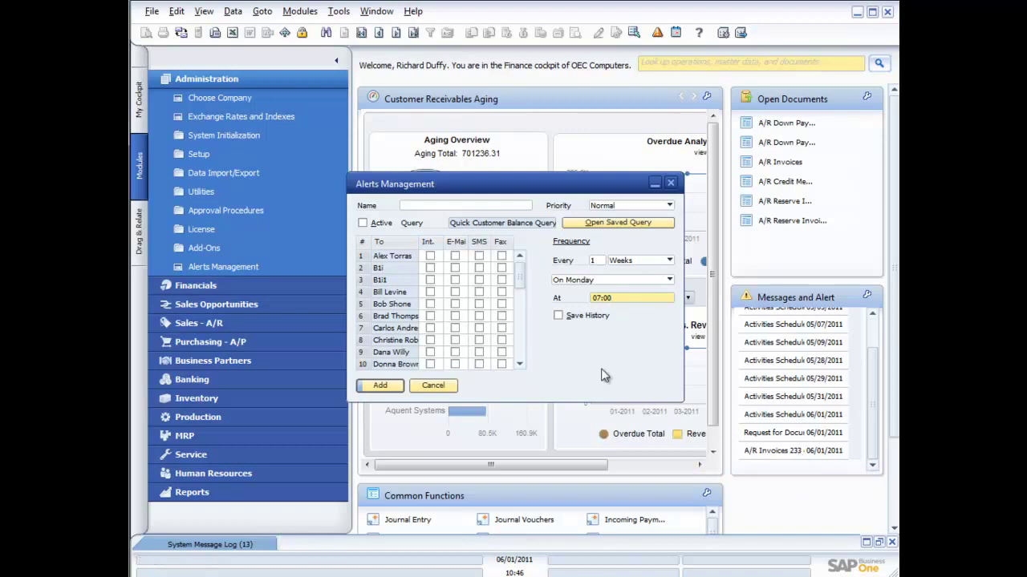
Discard the unsaved alert and open Approval Stages.
{"action": "left_click", "coordinate": [444, 386]}
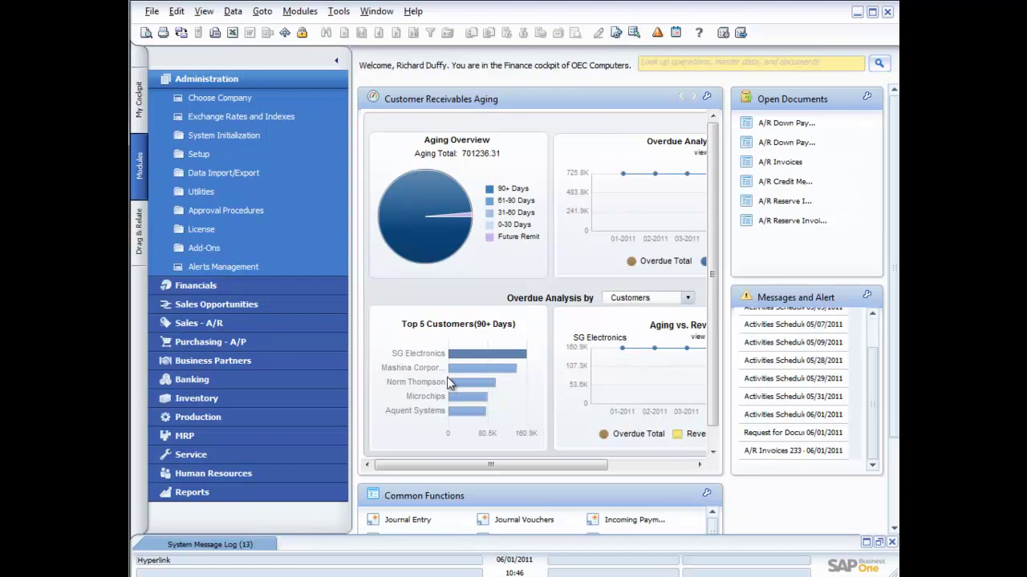
{"action": "left_click", "coordinate": [237, 210]}
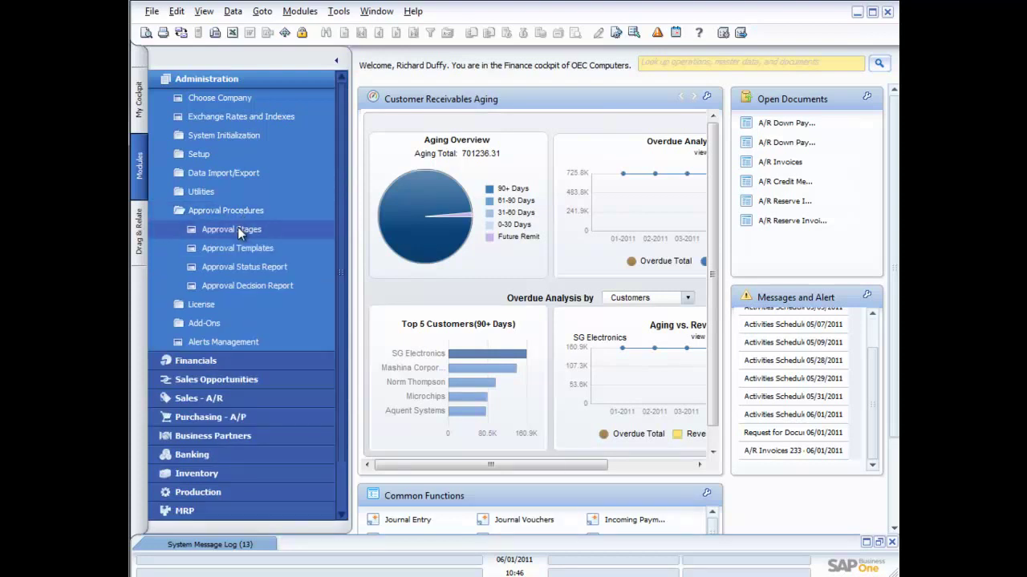
{"action": "left_click", "coordinate": [232, 229]}
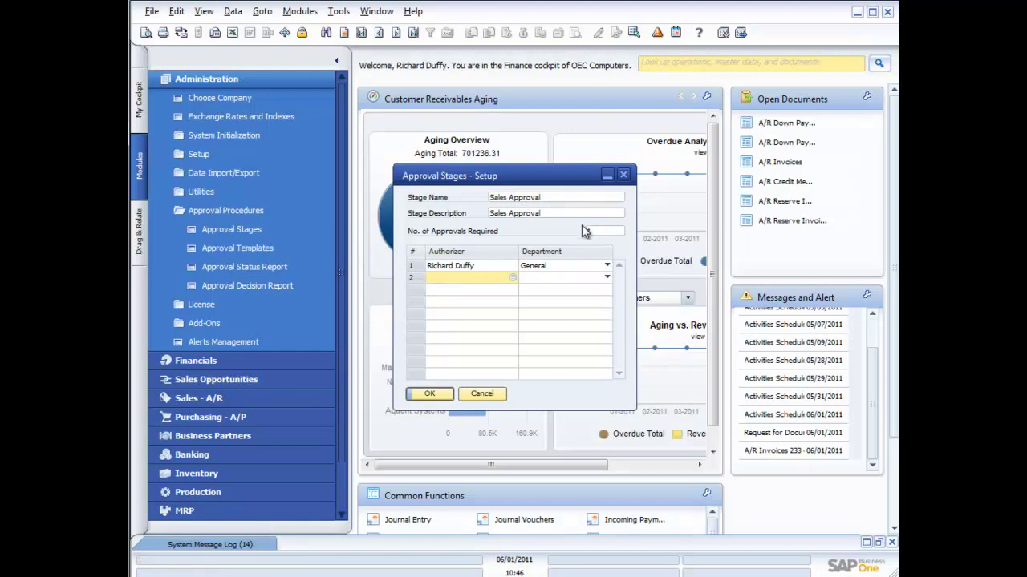
Add the Production user as second authorizer, require 2 approvals, and save the Sales Approval stage.
{"action": "left_click", "coordinate": [512, 279]}
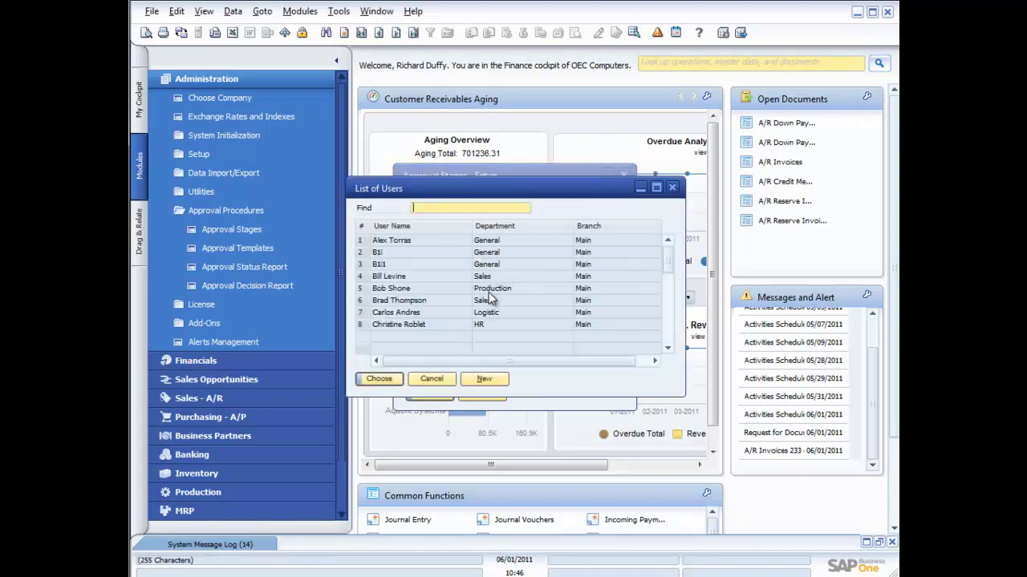
{"action": "double_click", "coordinate": [402, 287]}
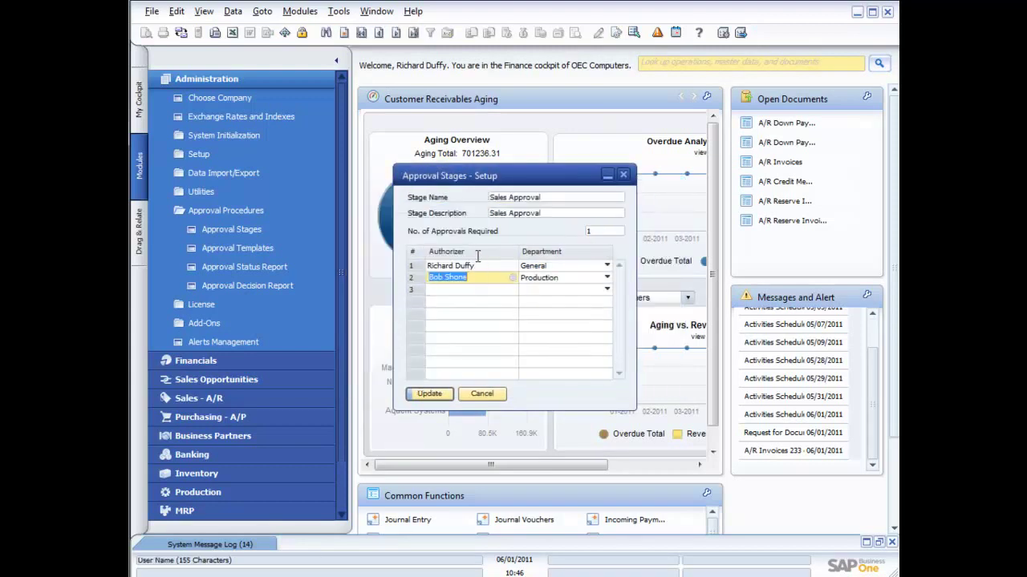
{"action": "double_click", "coordinate": [593, 231]}
{"action": "type", "text": "2"}
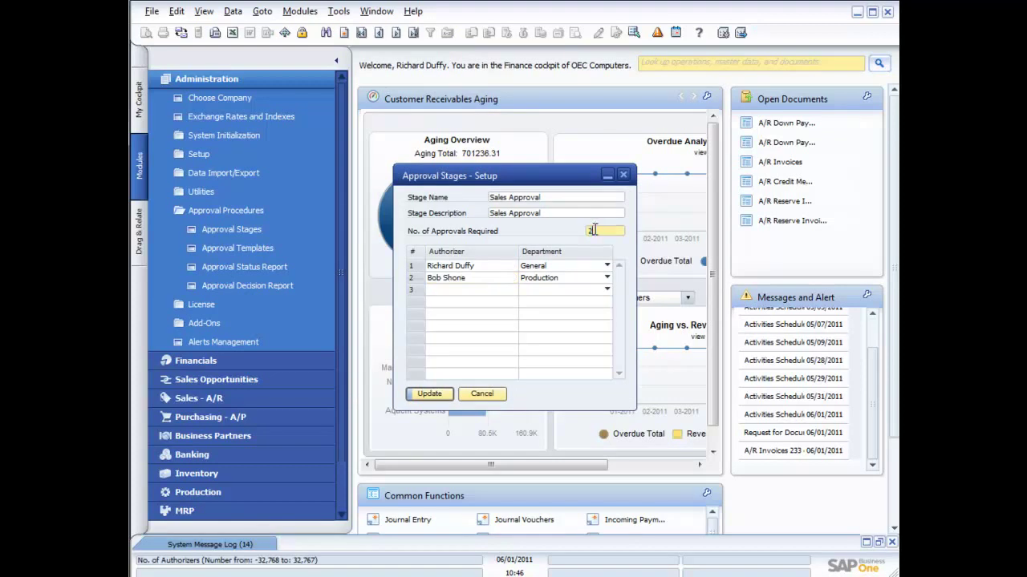
{"action": "left_click", "coordinate": [429, 396]}
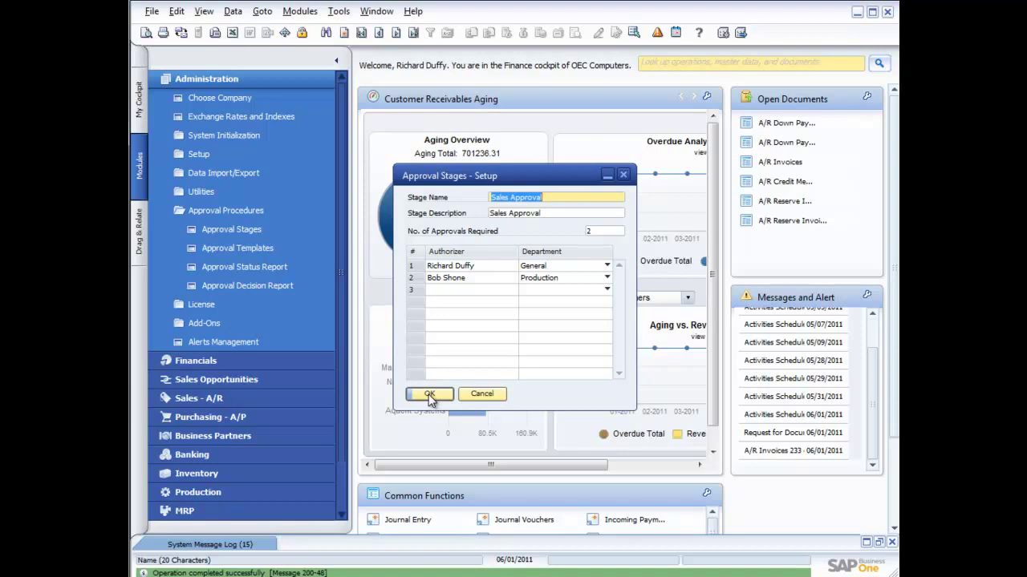
{"action": "left_click", "coordinate": [431, 397]}
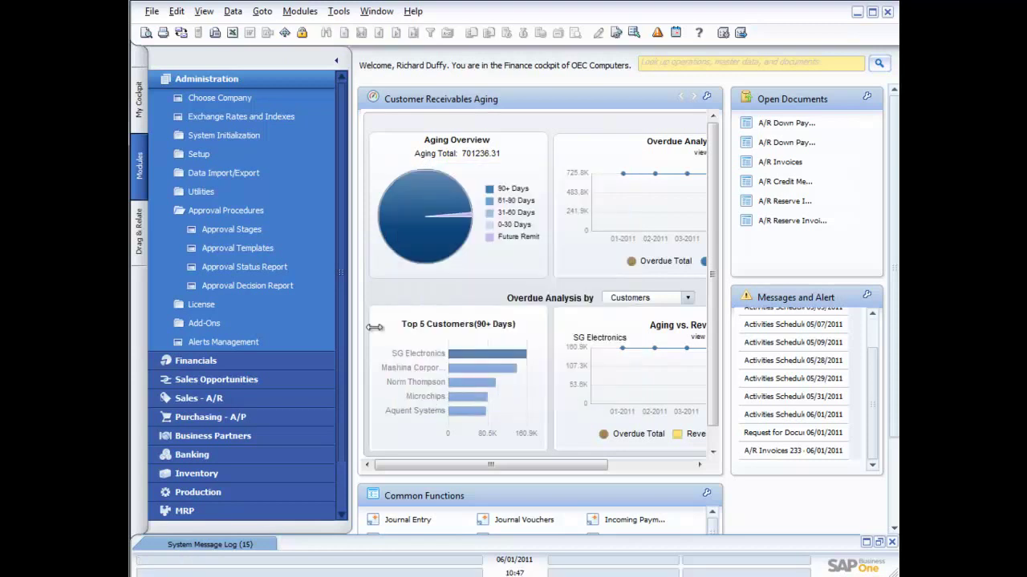
In the Order Approval template, add a Sales user as the second originator.
{"action": "left_click", "coordinate": [259, 249]}
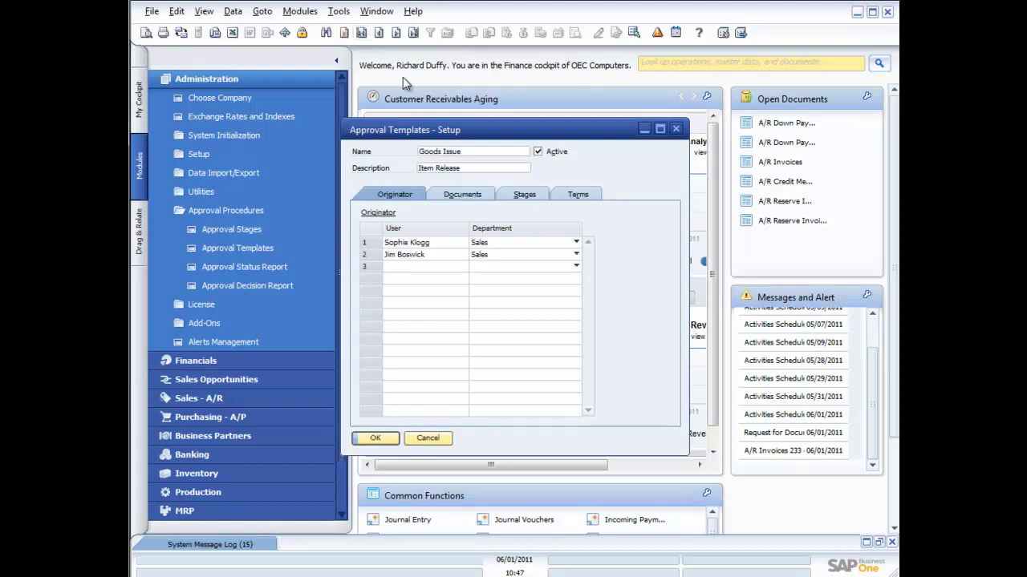
{"action": "left_click", "coordinate": [396, 32]}
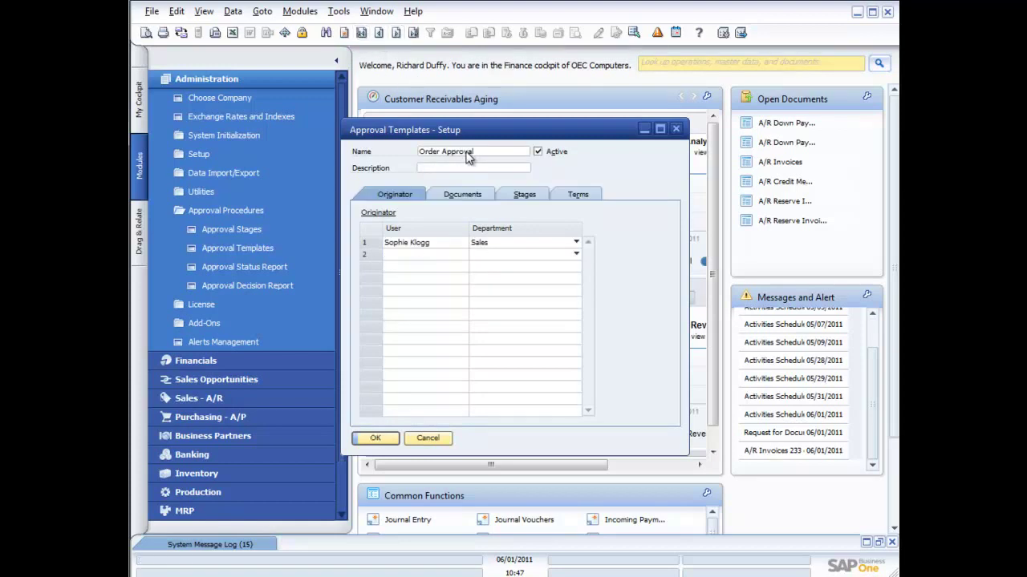
{"action": "left_click", "coordinate": [417, 255]}
{"action": "left_click", "coordinate": [460, 255]}
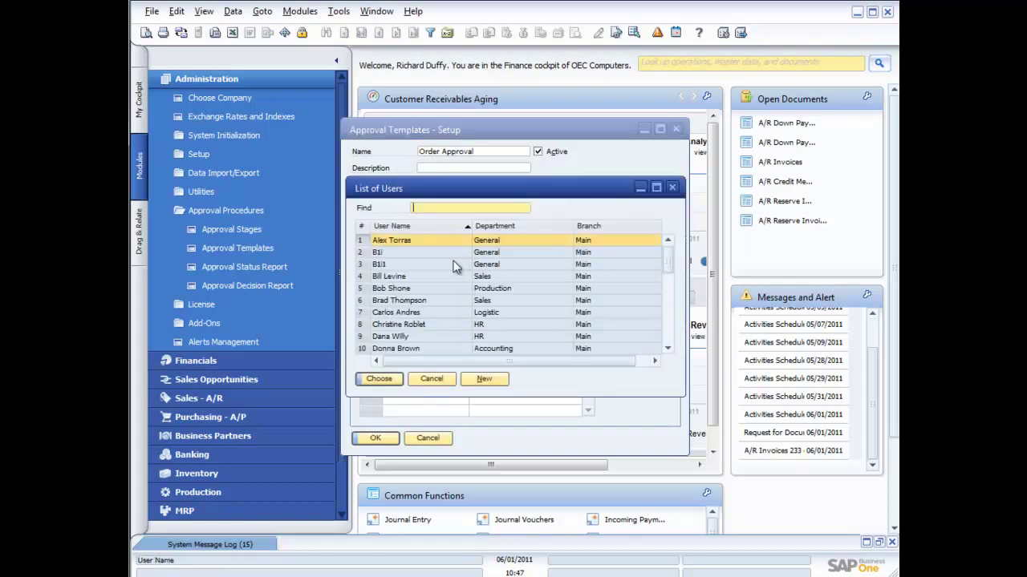
{"action": "double_click", "coordinate": [397, 277]}
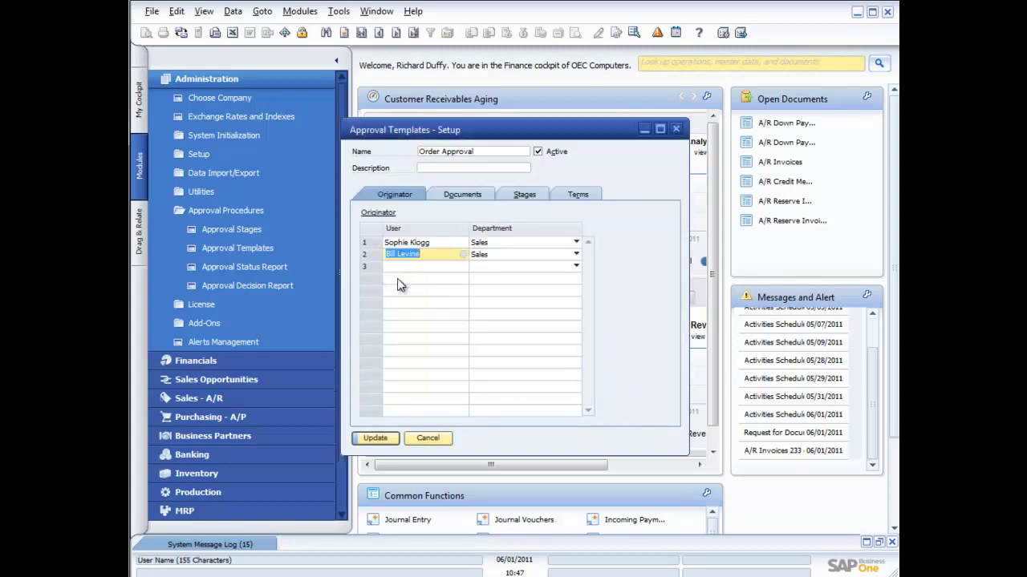
Include A/R Invoices in the template's documents and open its Sales Approval stage details.
{"action": "left_click", "coordinate": [458, 195]}
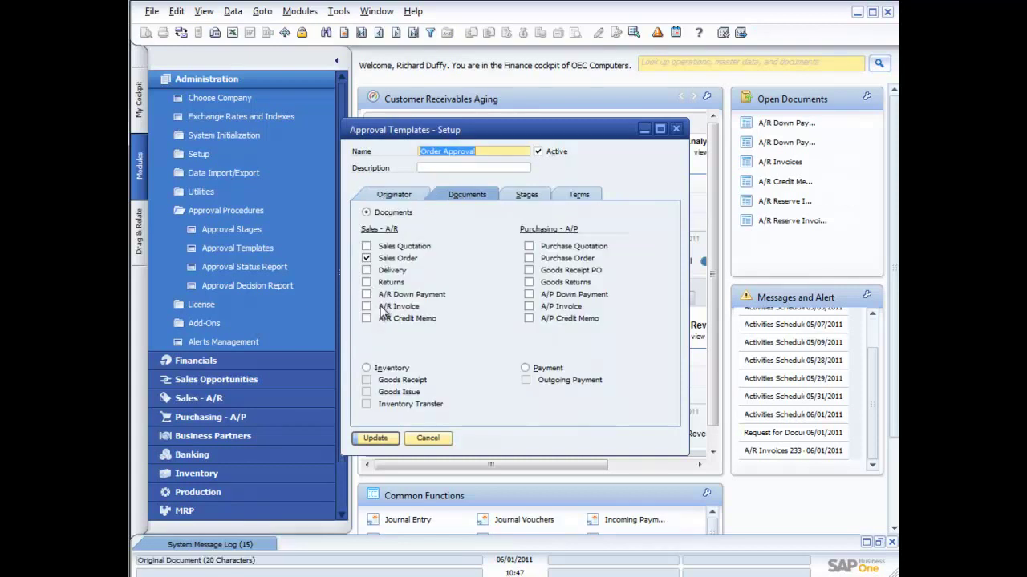
{"action": "left_click", "coordinate": [367, 258]}
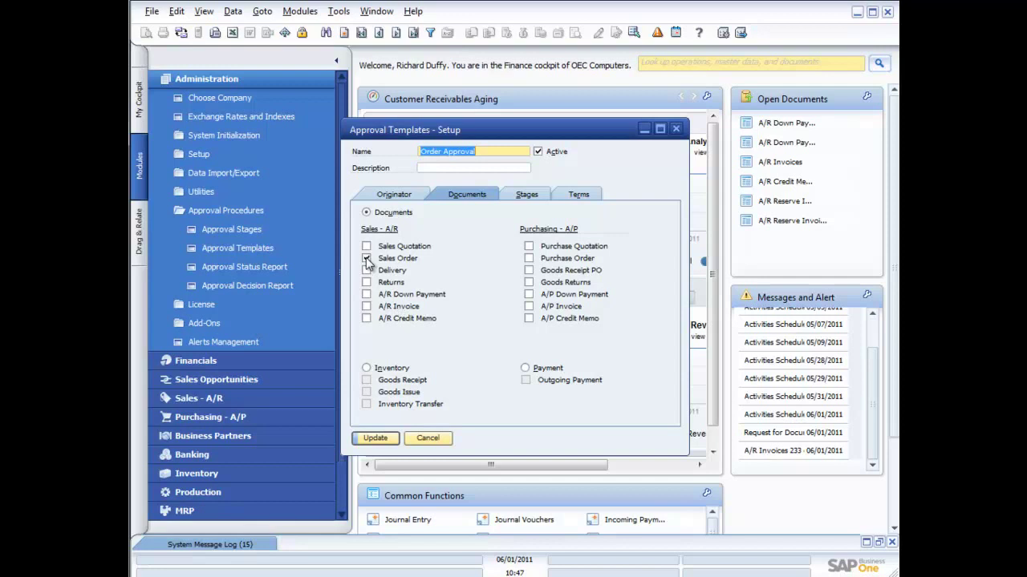
{"action": "left_click", "coordinate": [366, 306]}
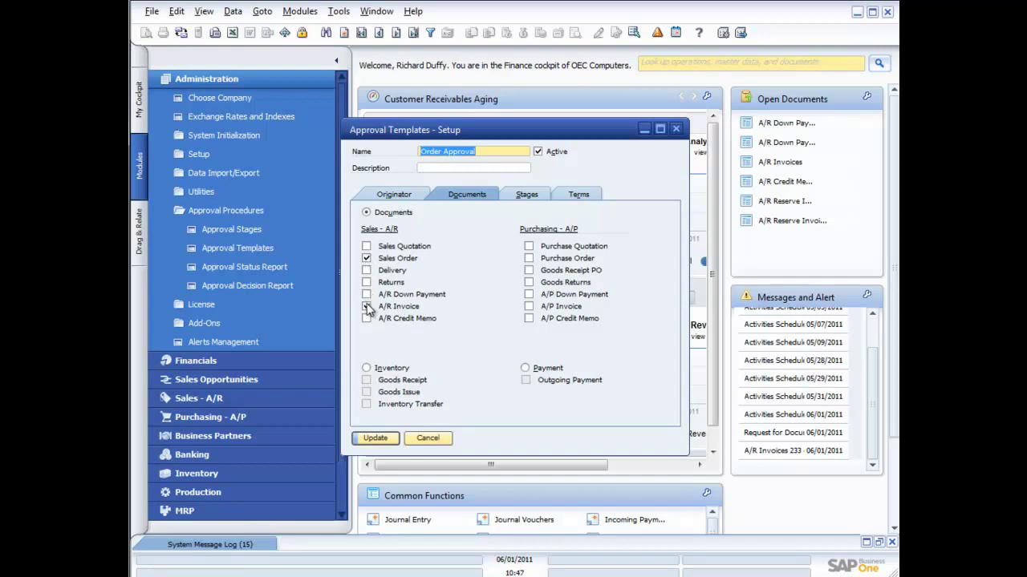
{"action": "left_click", "coordinate": [527, 195]}
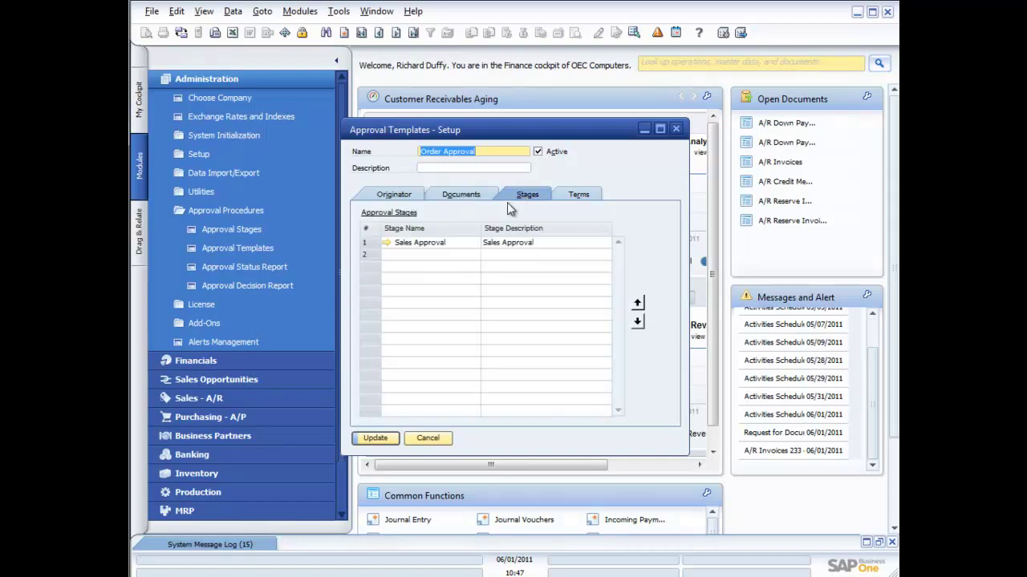
{"action": "left_click", "coordinate": [388, 242]}
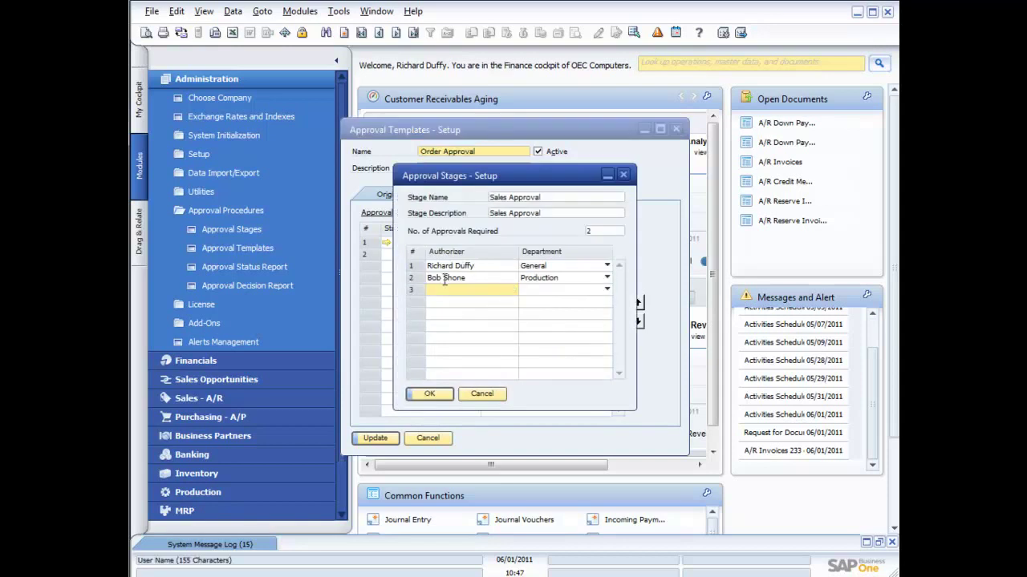
Close the stage details unchanged and set the template's Terms to launch When the Following Applies.
{"action": "left_click", "coordinate": [482, 394]}
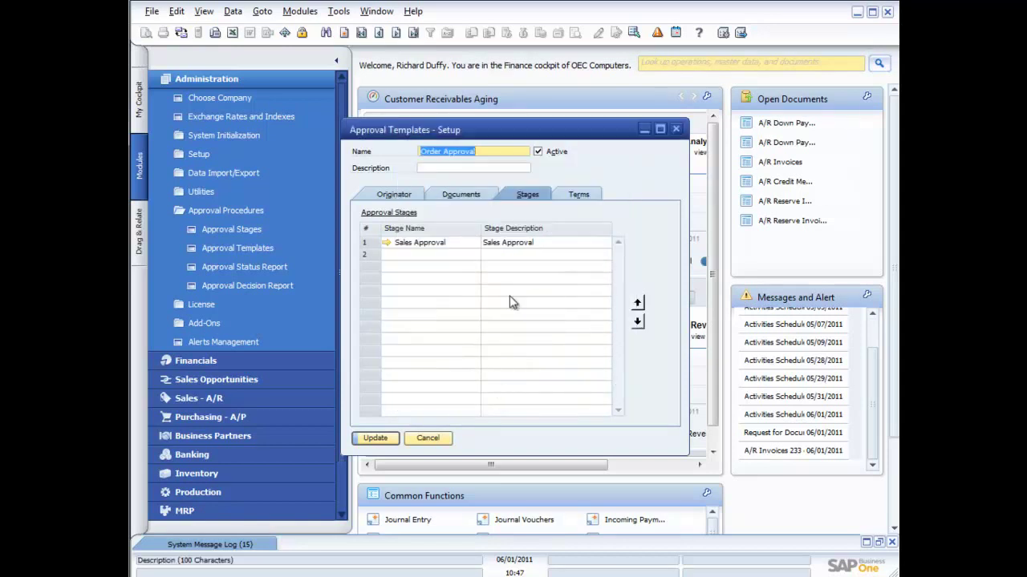
{"action": "left_click", "coordinate": [582, 196]}
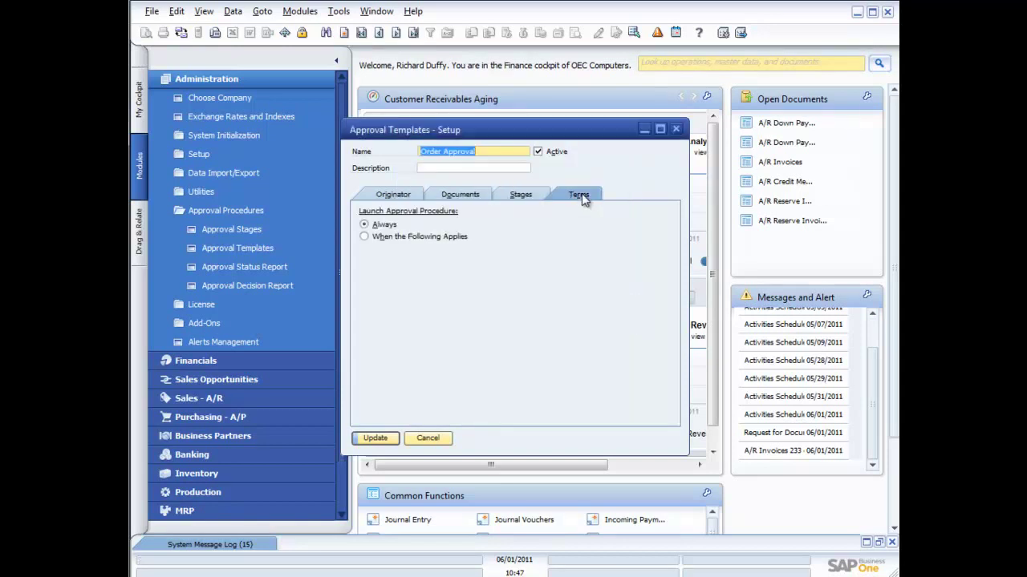
{"action": "left_click", "coordinate": [368, 237]}
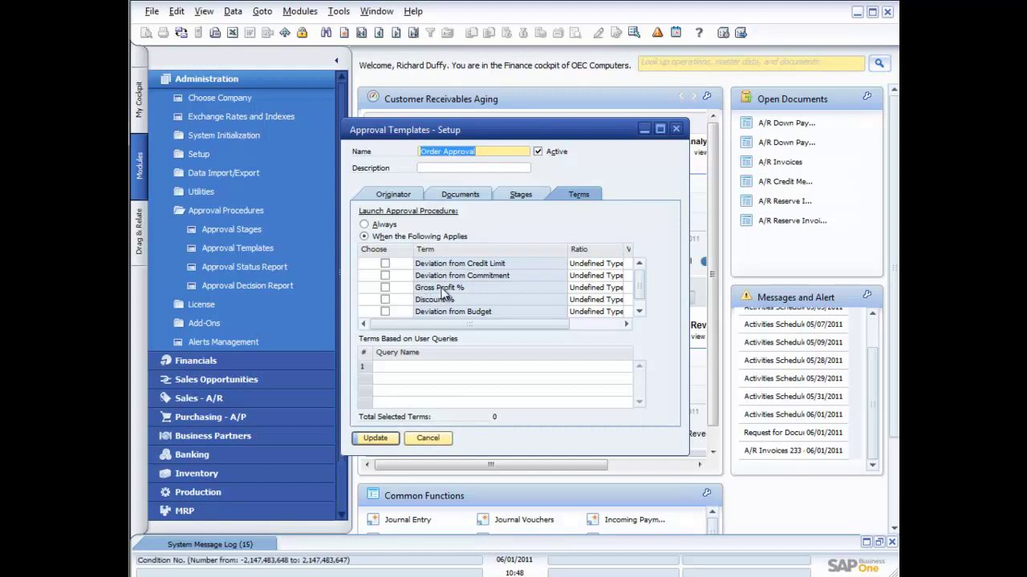
Tick Total Document as a term and check its Ratio choices without selecting one.
{"action": "left_click", "coordinate": [640, 312]}
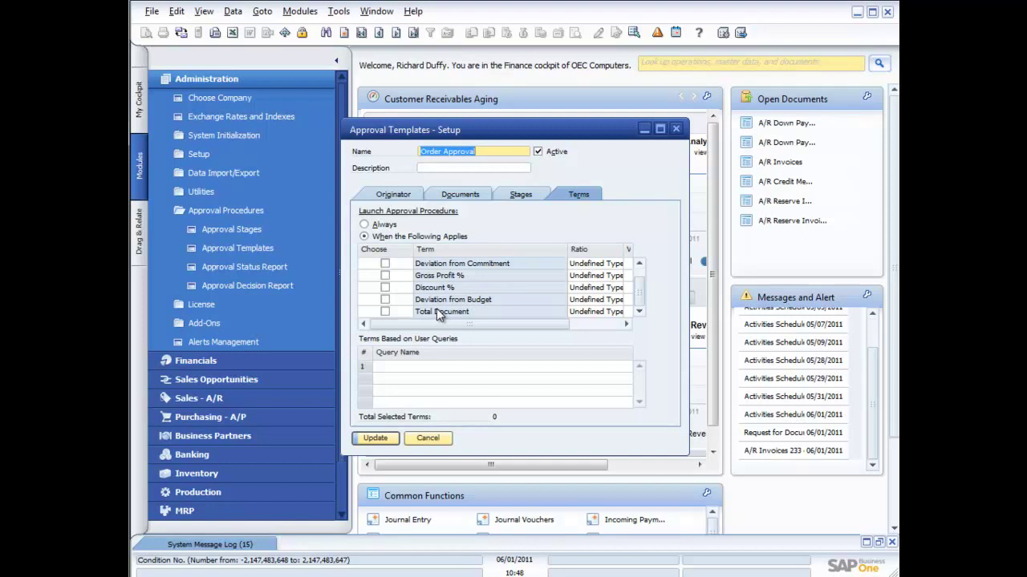
{"action": "left_click", "coordinate": [385, 311]}
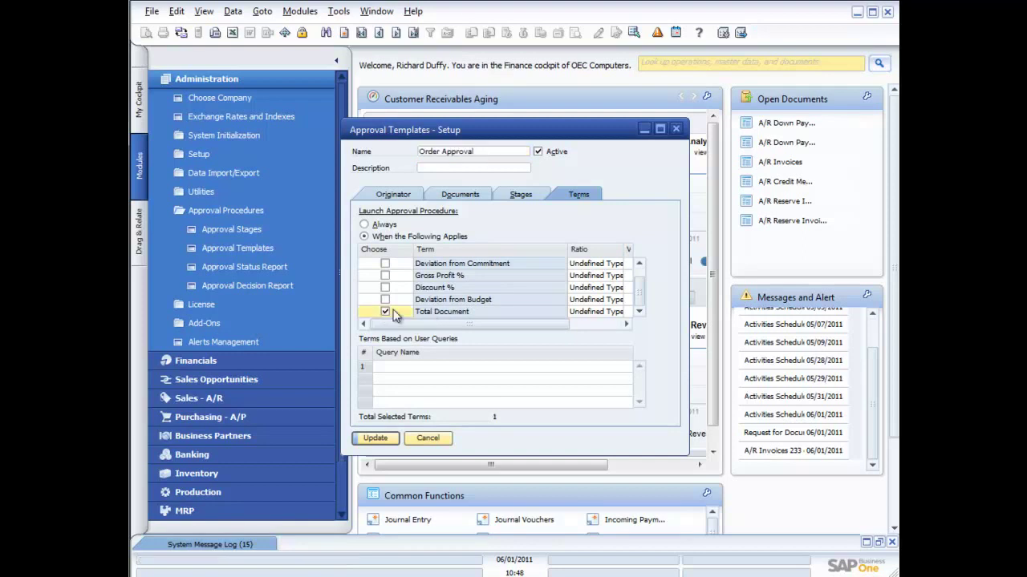
{"action": "left_click", "coordinate": [598, 313]}
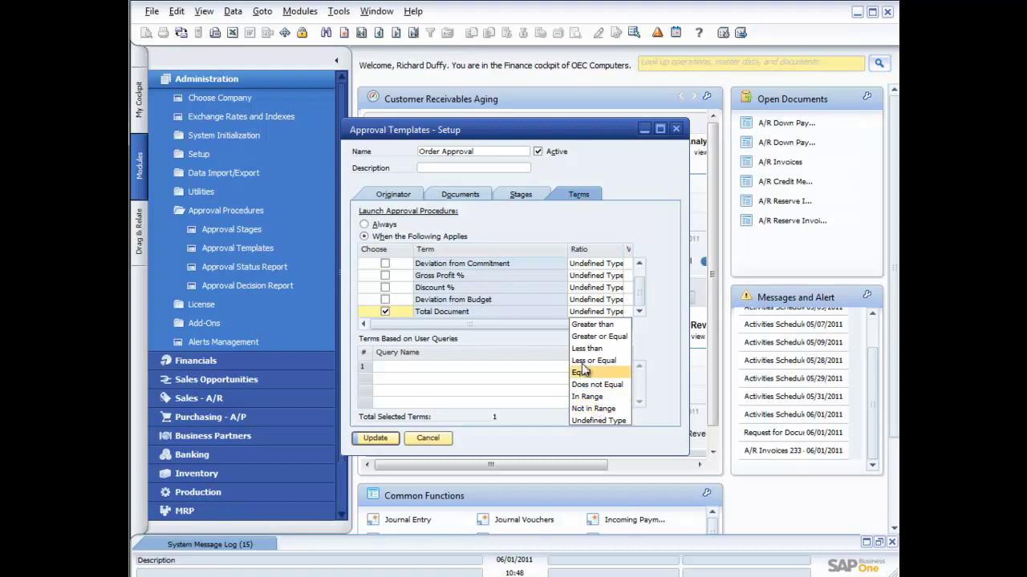
{"action": "left_click", "coordinate": [386, 308]}
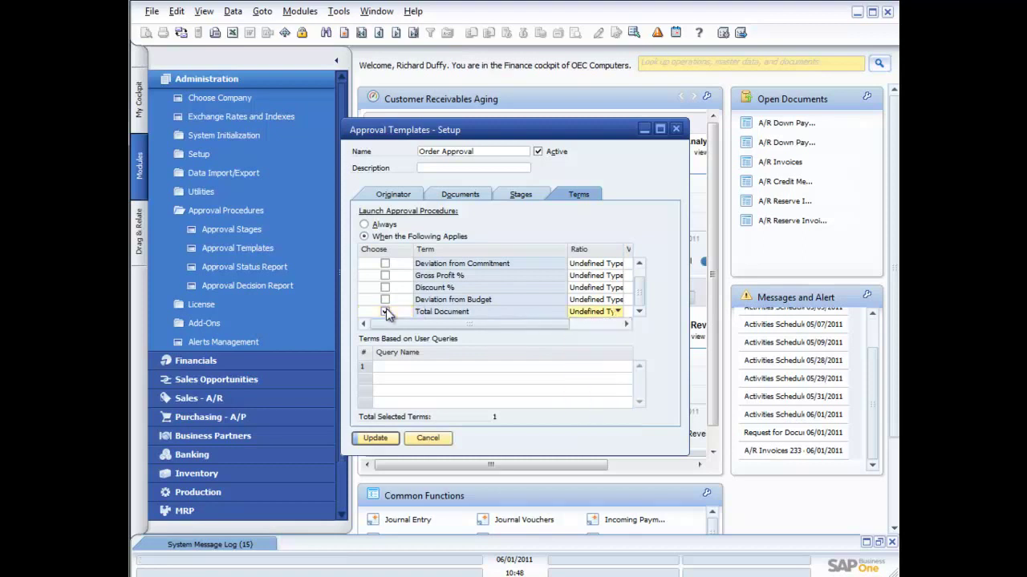
Untick Total Document, browse the General saved queries in Query Manager, and cancel without picking.
{"action": "left_click", "coordinate": [385, 311]}
{"action": "left_click", "coordinate": [403, 367]}
{"action": "double_click", "coordinate": [403, 364]}
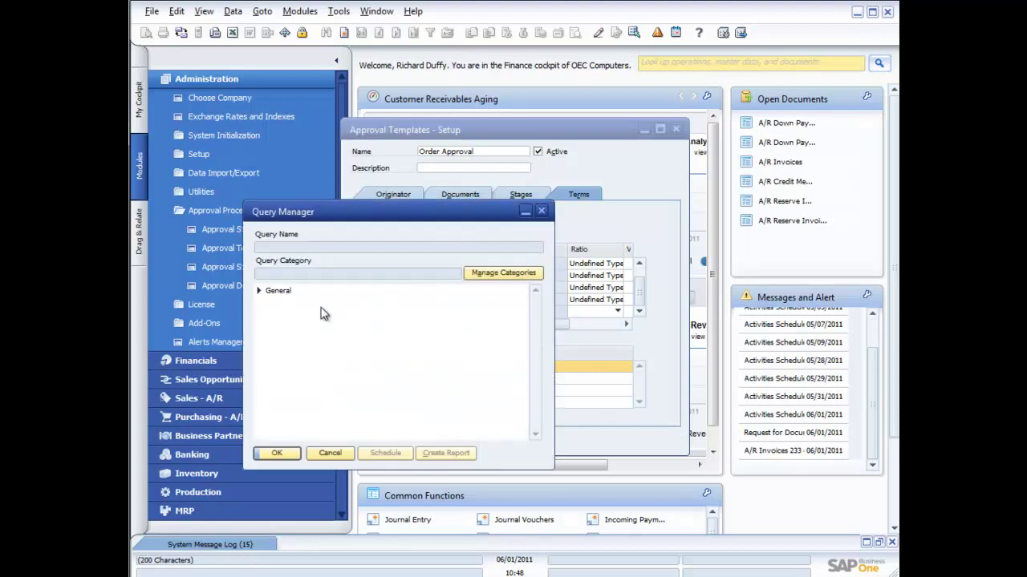
{"action": "left_click", "coordinate": [259, 293]}
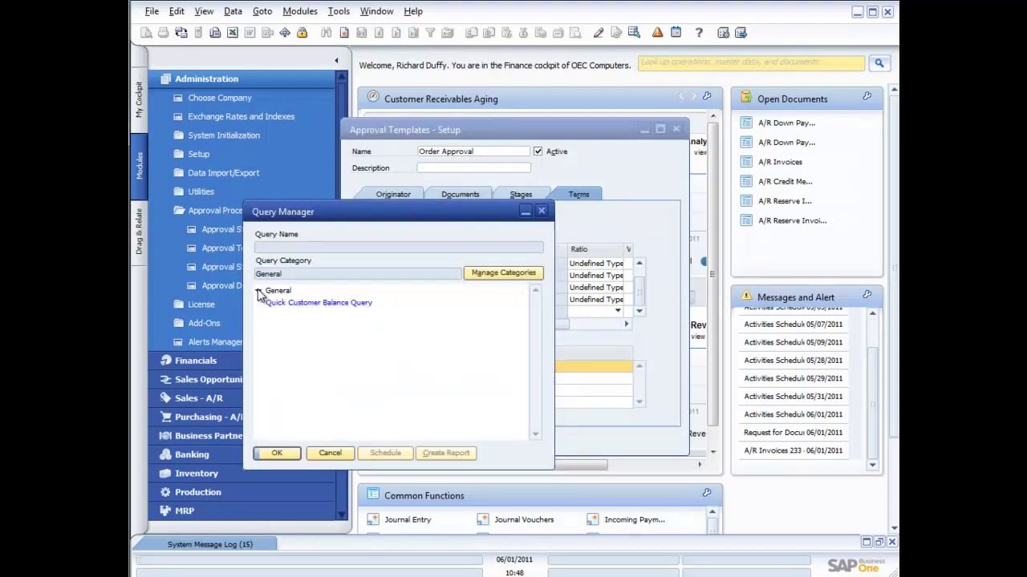
{"action": "left_click", "coordinate": [329, 453]}
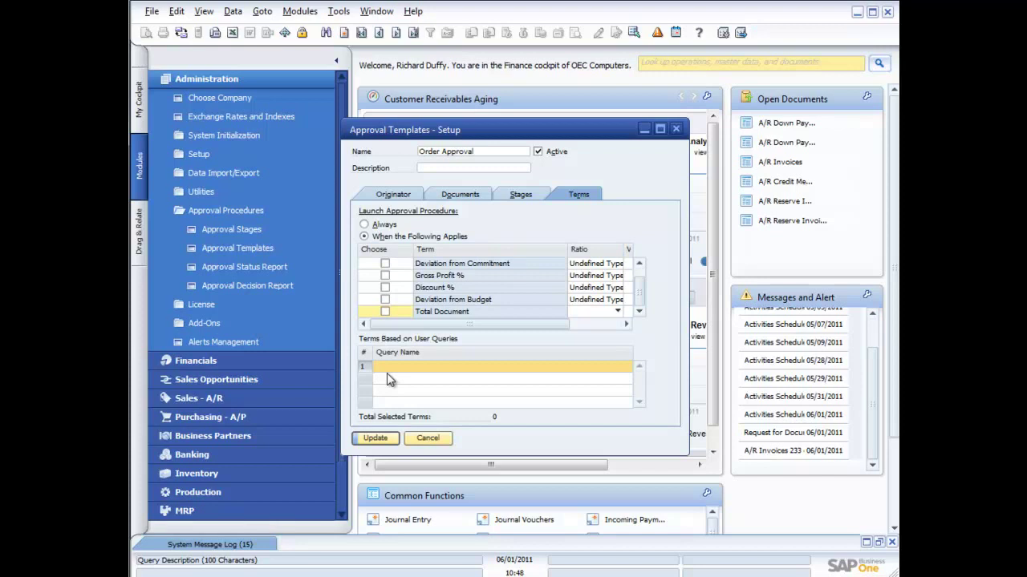
{"action": "left_click", "coordinate": [431, 440]}
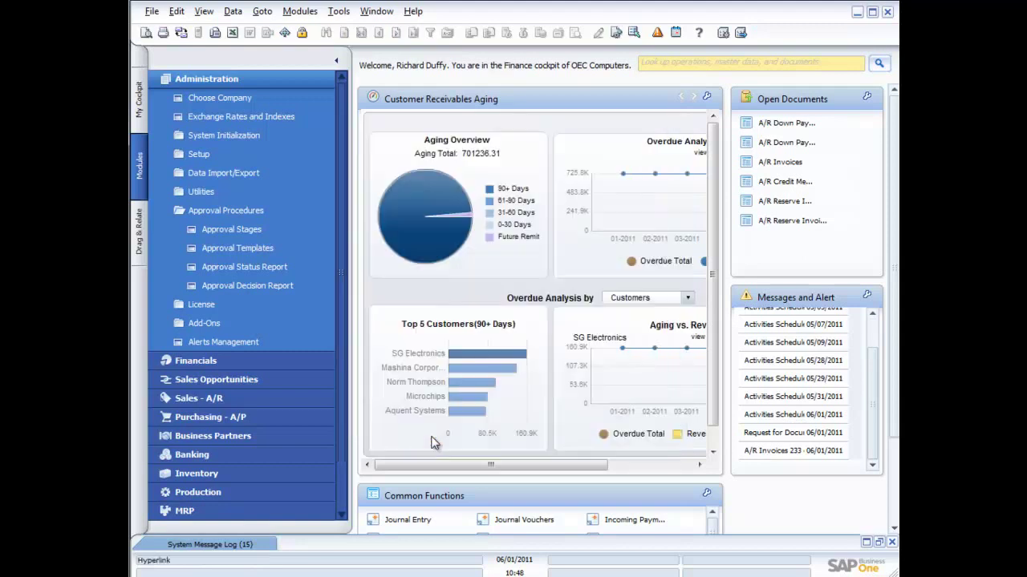